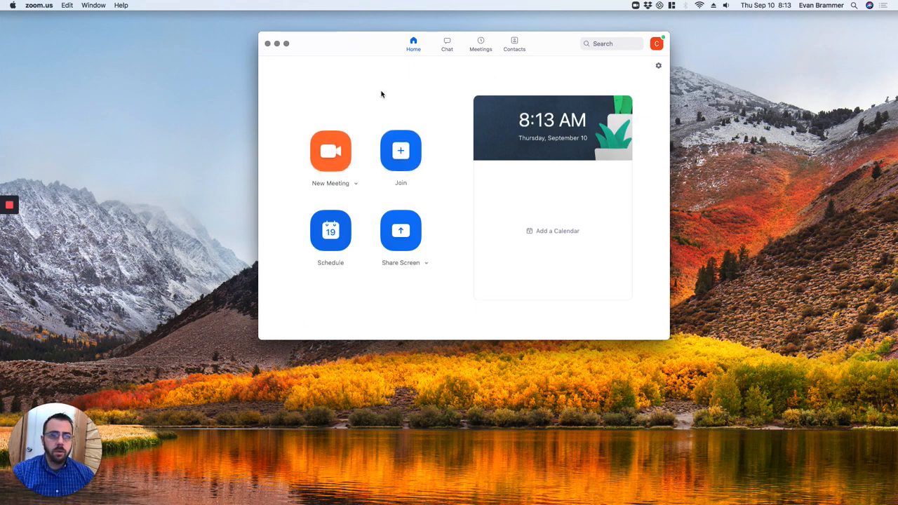
View the Join Meeting dialog and its meeting ID field, then close it without joining
{"action": "left_click", "coordinate": [340, 149]}
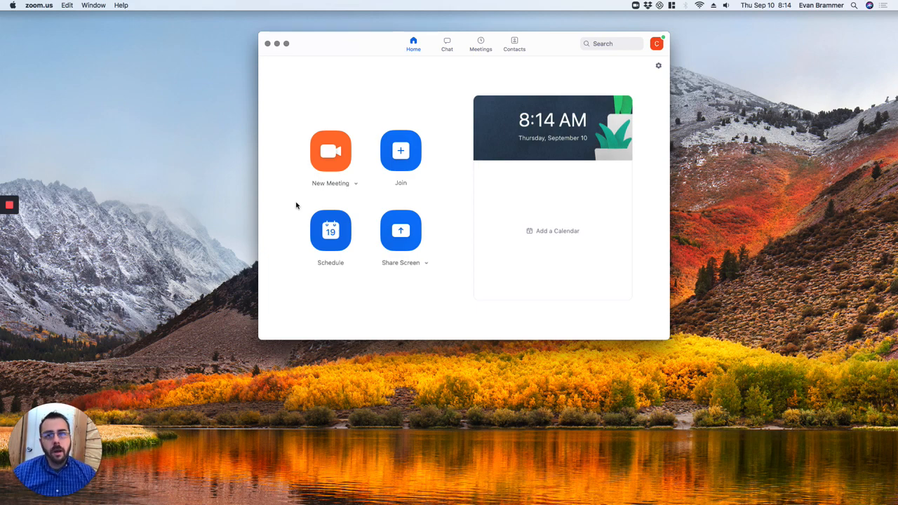
{"action": "left_click", "coordinate": [414, 150]}
{"action": "left_click", "coordinate": [492, 162]}
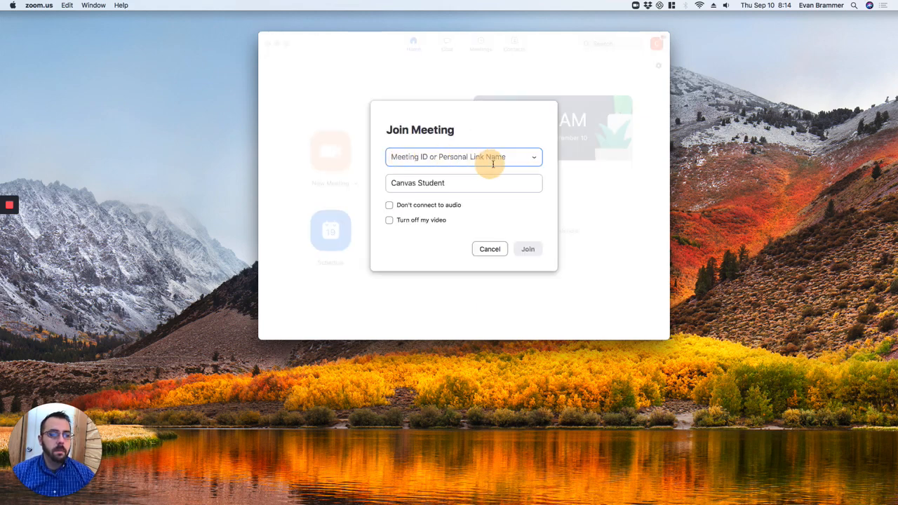
{"action": "left_click", "coordinate": [489, 249]}
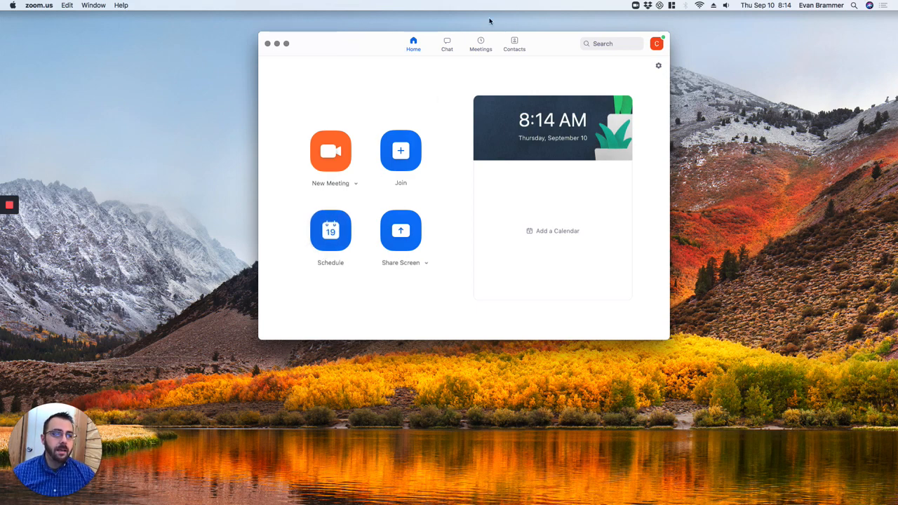
Look through the upcoming and recorded meetings and return to the home view
{"action": "left_click", "coordinate": [471, 47]}
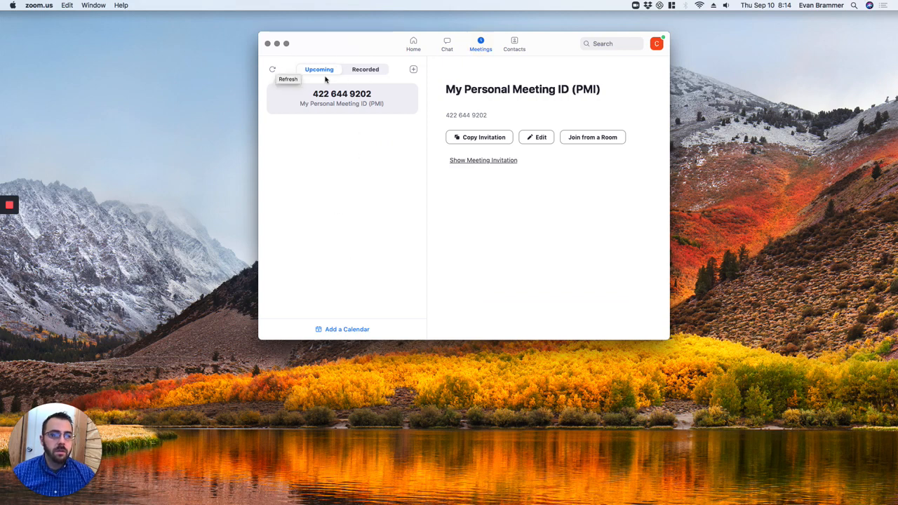
{"action": "left_click", "coordinate": [357, 70]}
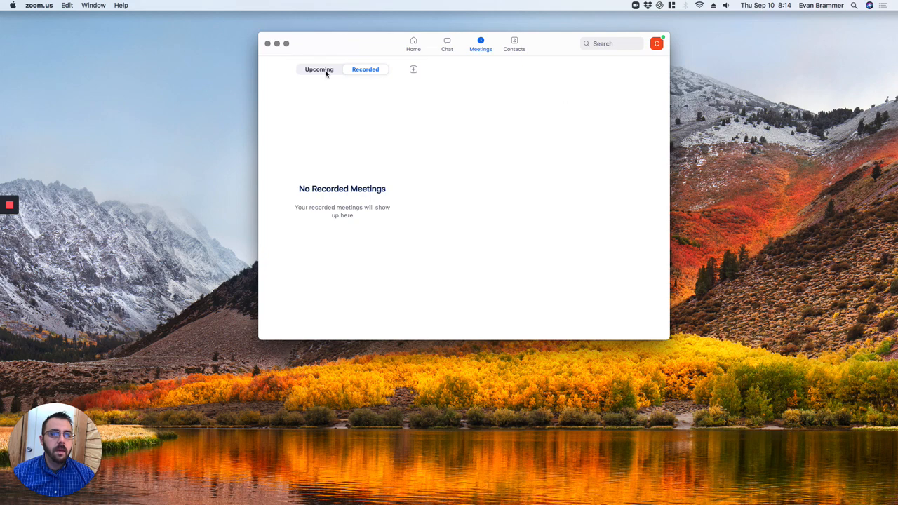
{"action": "left_click", "coordinate": [326, 70]}
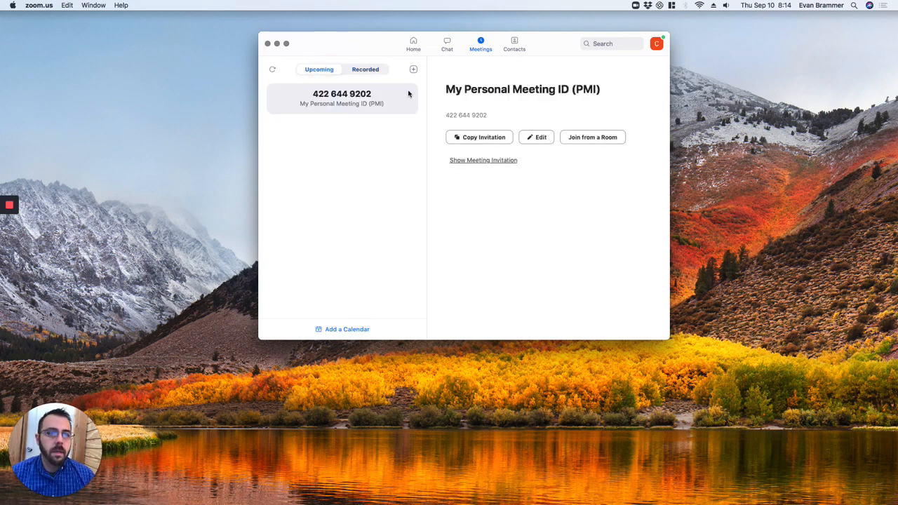
{"action": "left_click", "coordinate": [414, 45]}
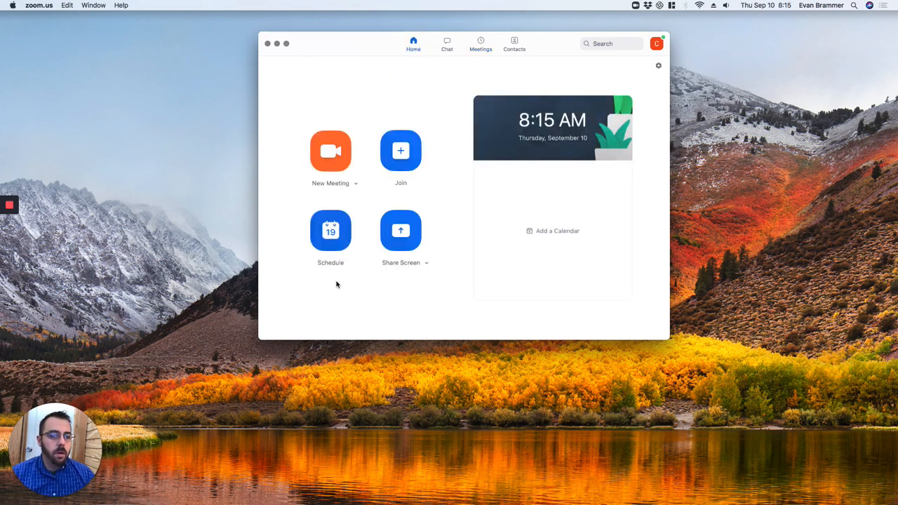
Start scheduling a new meeting and set its topic to STAR Testing
{"action": "left_click", "coordinate": [329, 237]}
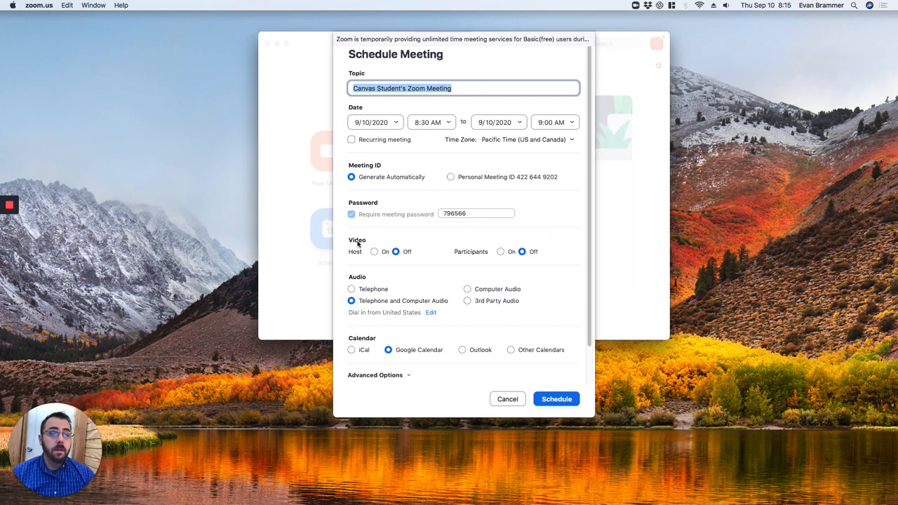
{"action": "left_click_drag", "start_coordinate": [463, 88], "coordinate": [342, 84]}
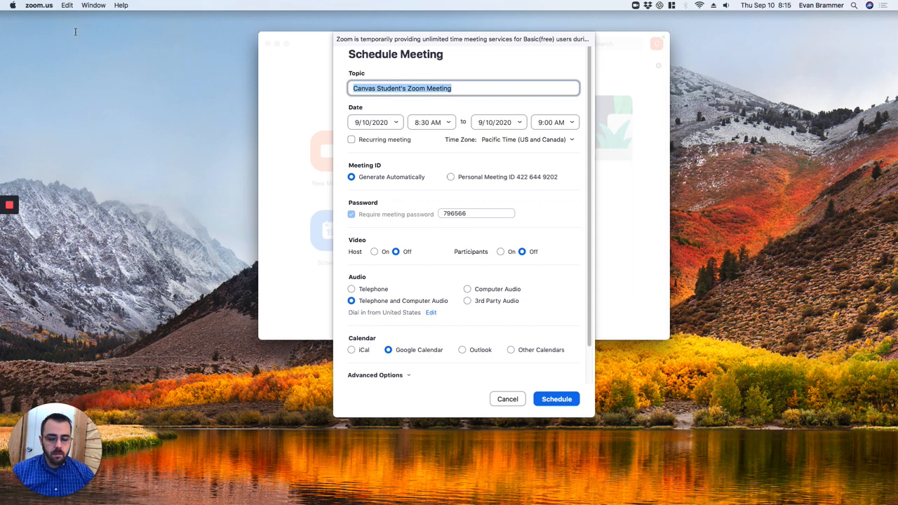
{"action": "type", "text": "STAR Te"}
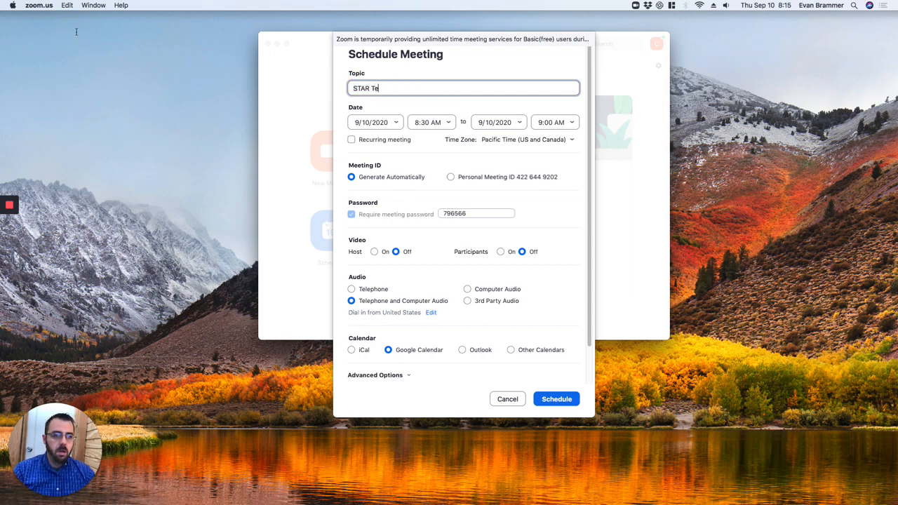
{"action": "type", "text": "stung"}
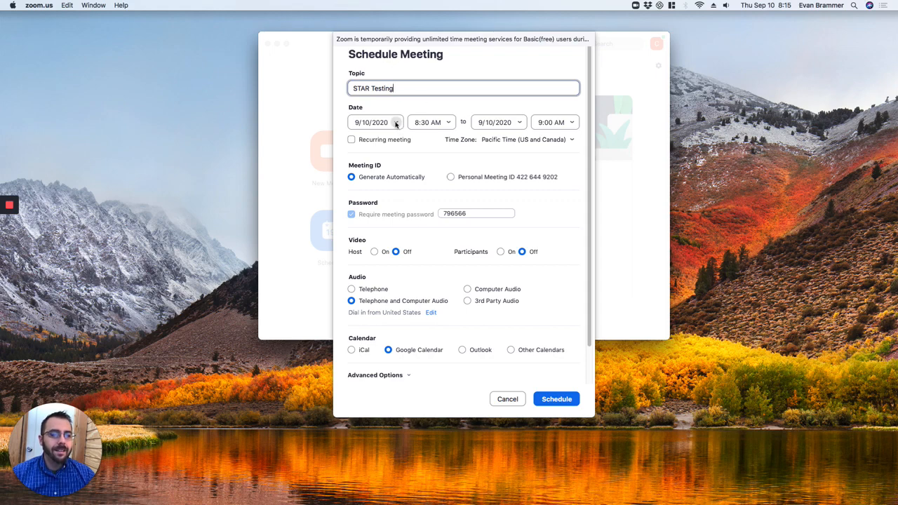
Set the meeting date to 9/14/2020 and its start time to 10:00 AM
{"action": "left_click", "coordinate": [397, 124]}
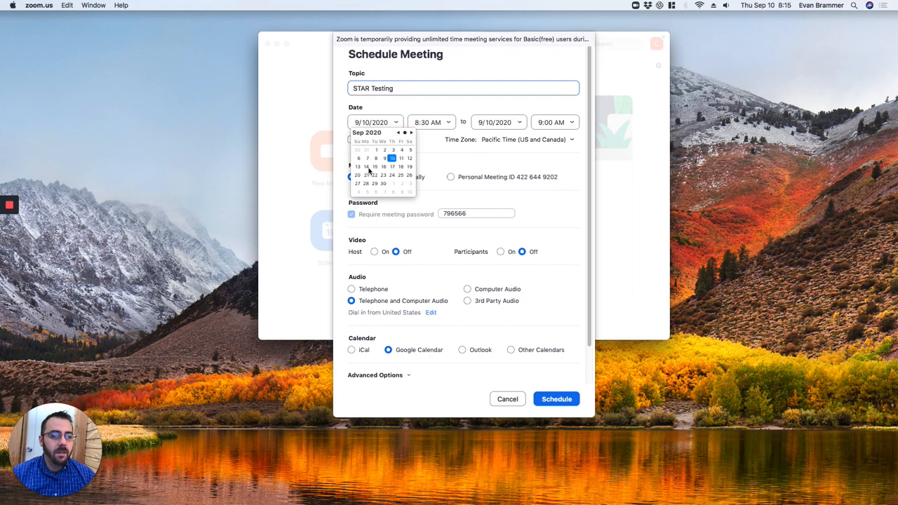
{"action": "left_click", "coordinate": [366, 168]}
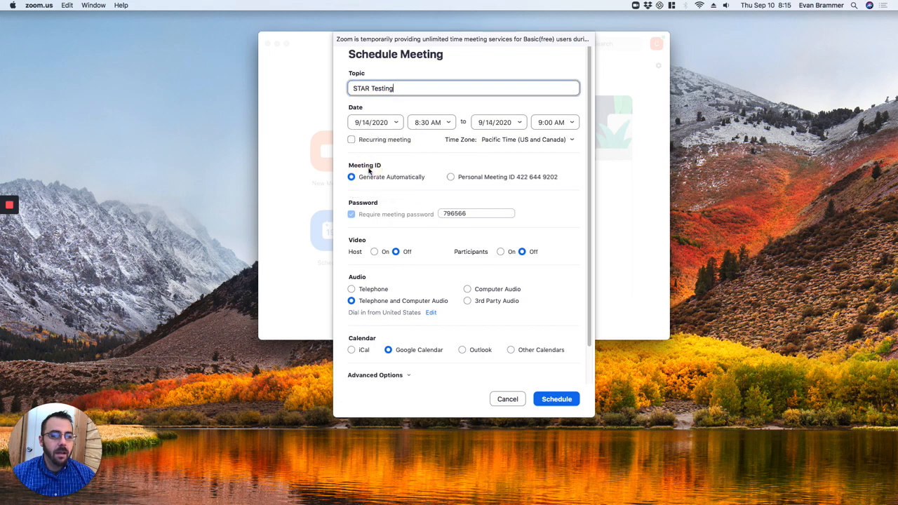
{"action": "left_click", "coordinate": [452, 124]}
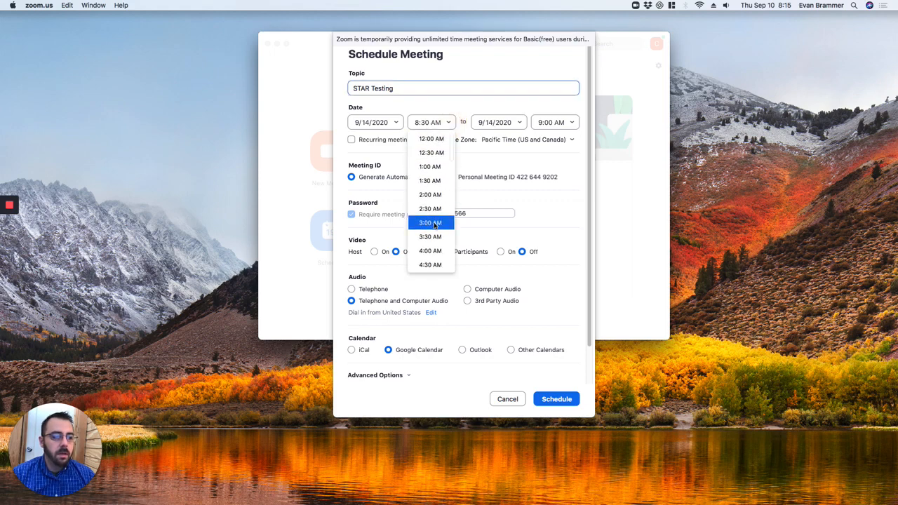
{"action": "scroll", "coordinate": [434, 210], "scroll_direction": "down", "scroll_amount": 8}
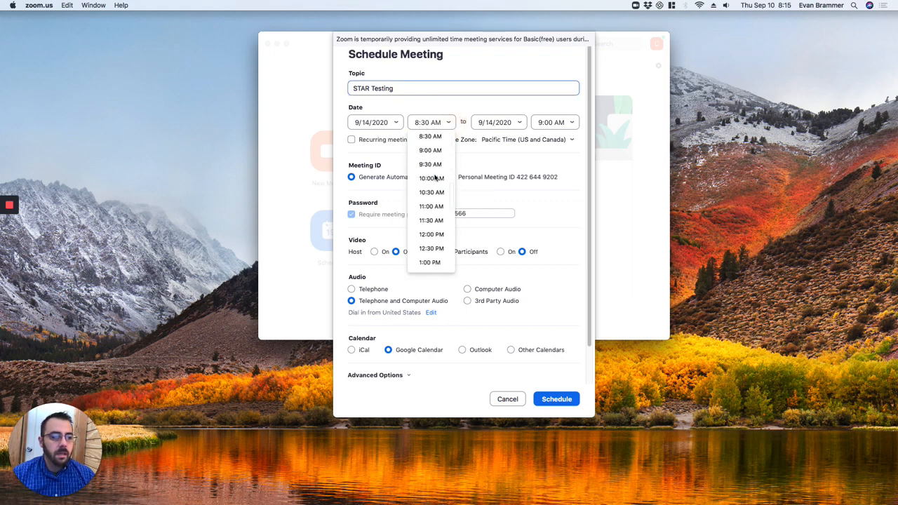
{"action": "scroll", "coordinate": [435, 179], "scroll_direction": "down", "scroll_amount": 4}
{"action": "scroll", "coordinate": [436, 181], "scroll_direction": "up", "scroll_amount": 3}
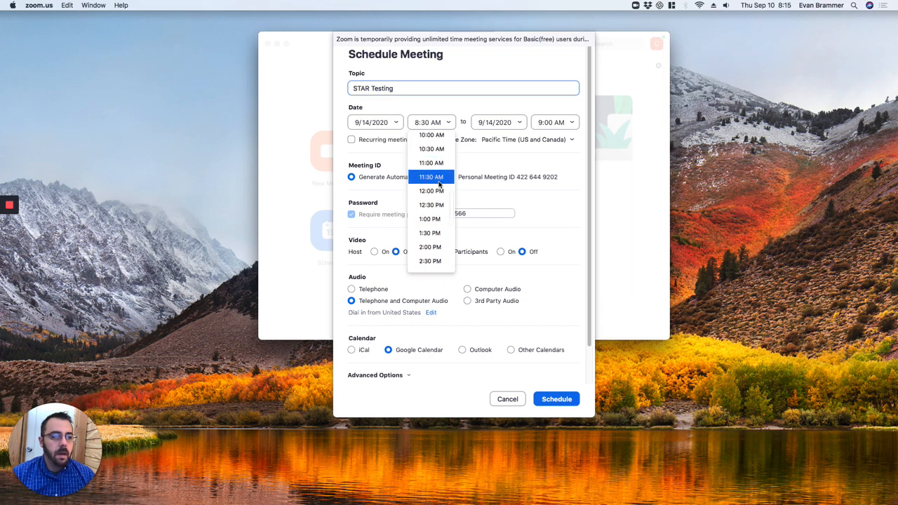
{"action": "left_click", "coordinate": [429, 135]}
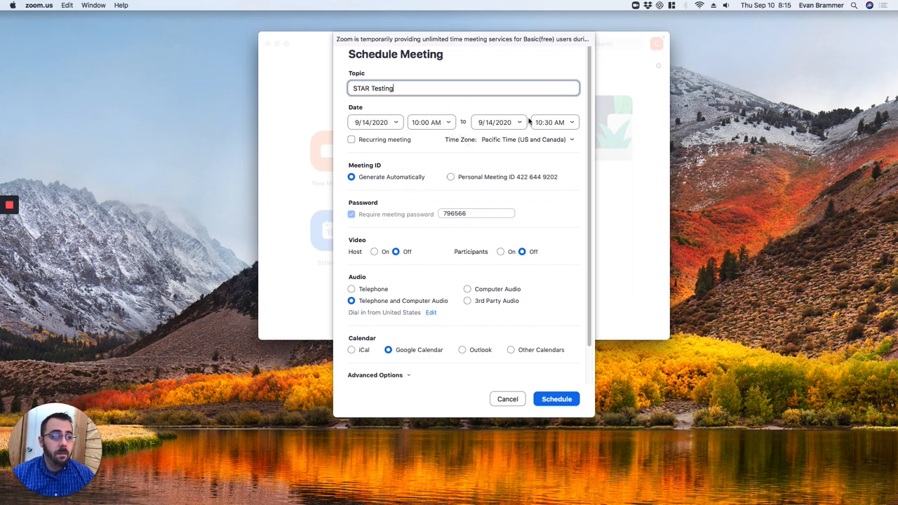
Change the meeting's start time to 10:20 AM and its end time to 10:50 AM
{"action": "left_click", "coordinate": [425, 123]}
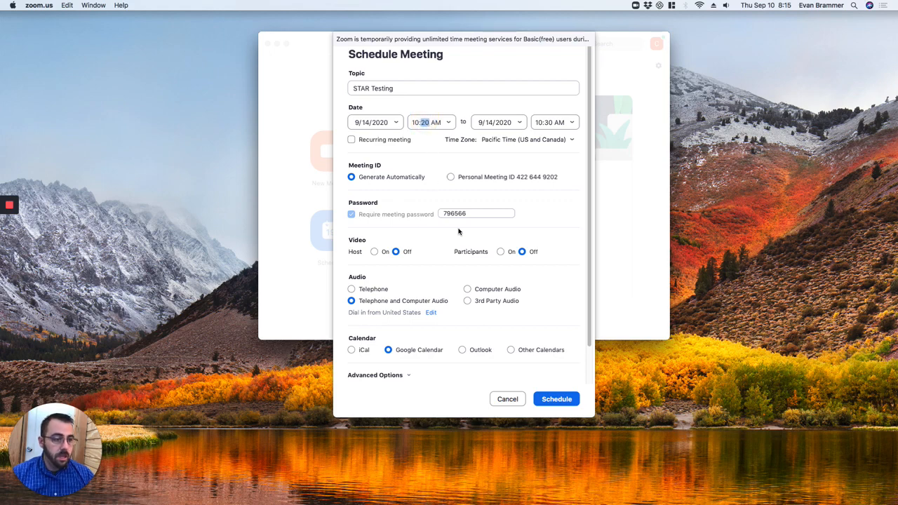
{"action": "left_click", "coordinate": [547, 123]}
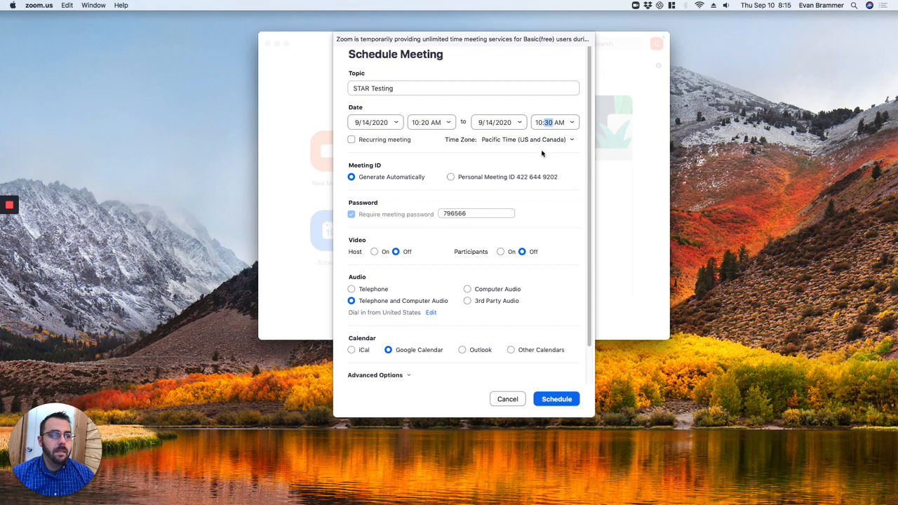
{"action": "left_click", "coordinate": [425, 123]}
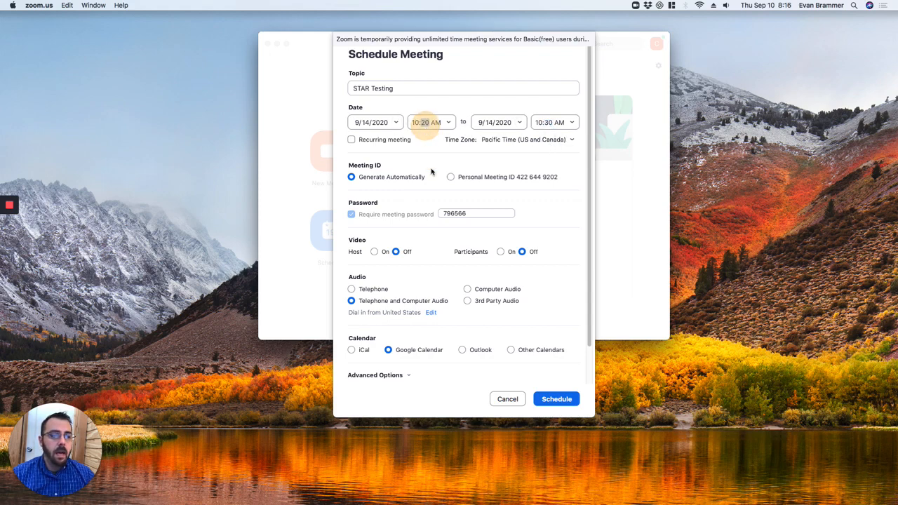
{"action": "left_click", "coordinate": [545, 124]}
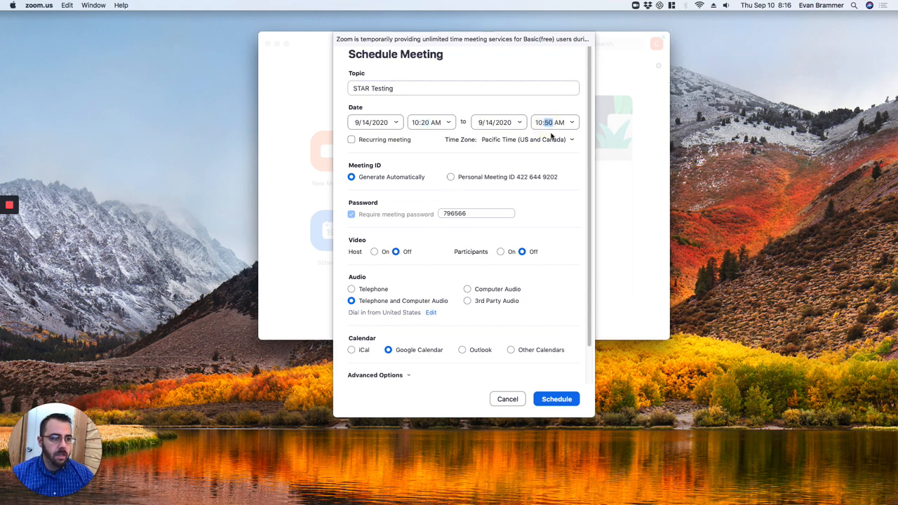
{"action": "left_click", "coordinate": [511, 104]}
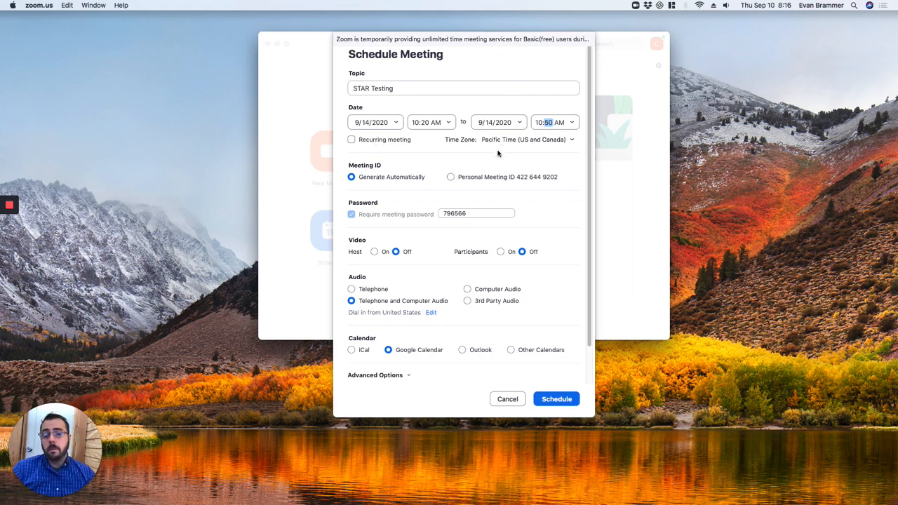
Make the meeting recurring and try to turn off its meeting password requirement
{"action": "left_click", "coordinate": [352, 140]}
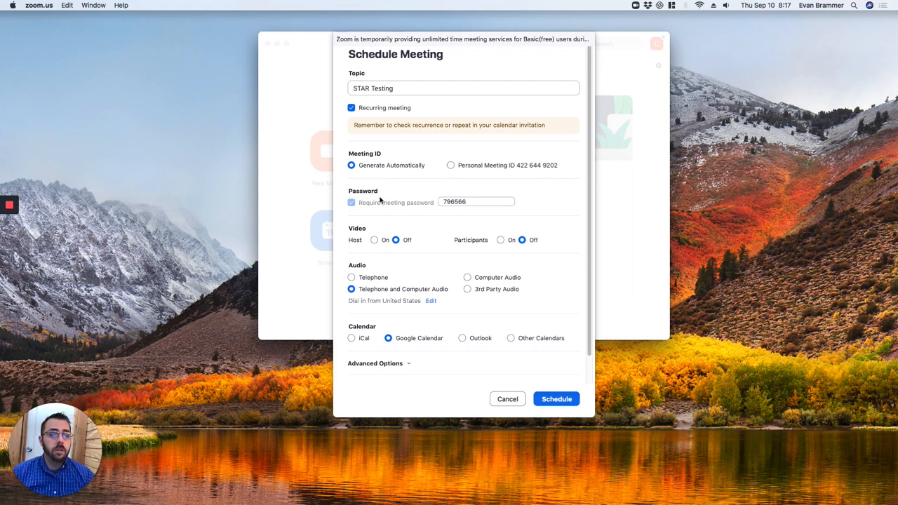
{"action": "double_click", "coordinate": [457, 201]}
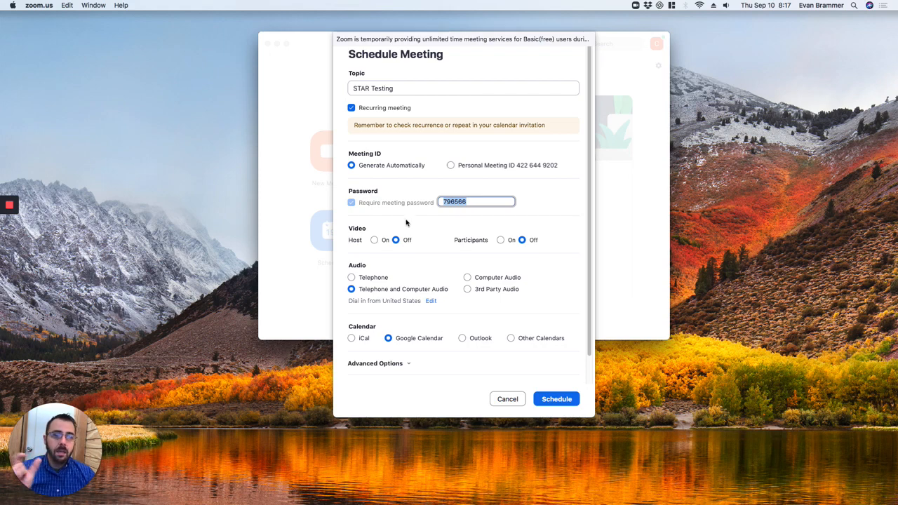
{"action": "scroll", "coordinate": [411, 168], "scroll_direction": "down", "scroll_amount": 1}
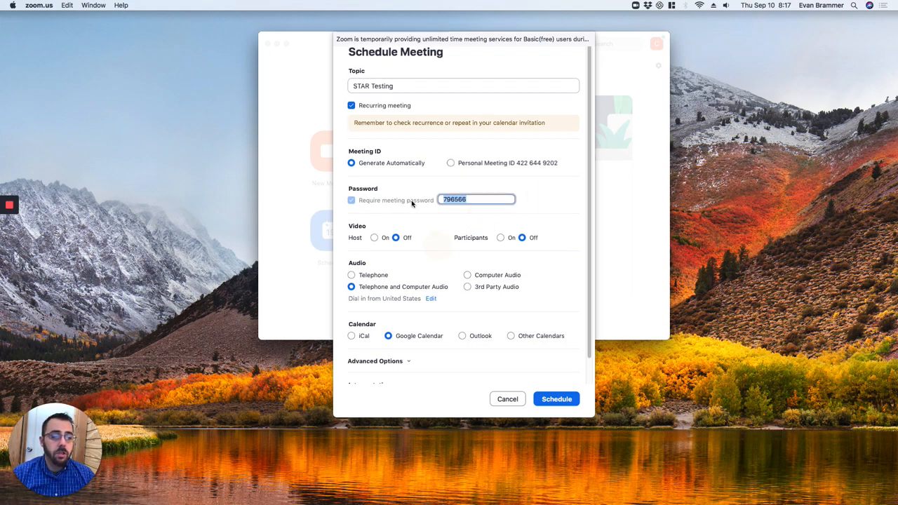
{"action": "left_click", "coordinate": [352, 200]}
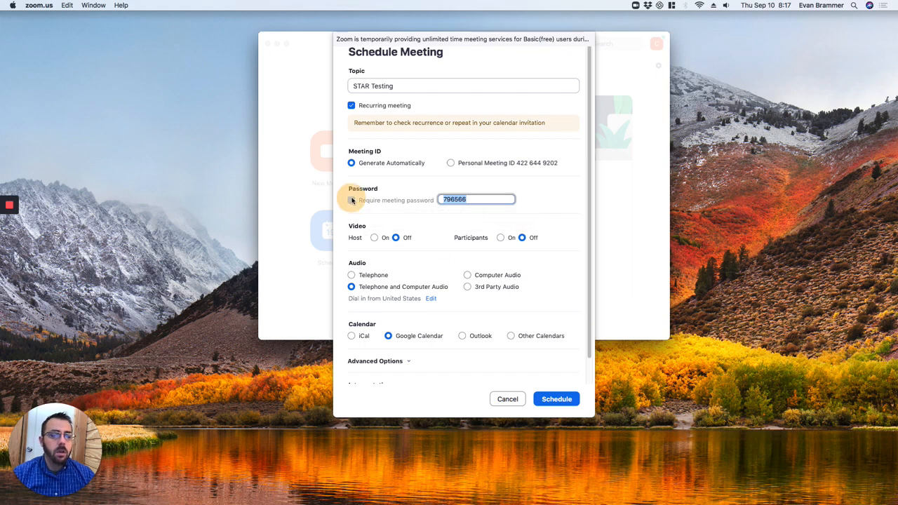
{"action": "left_click", "coordinate": [349, 201]}
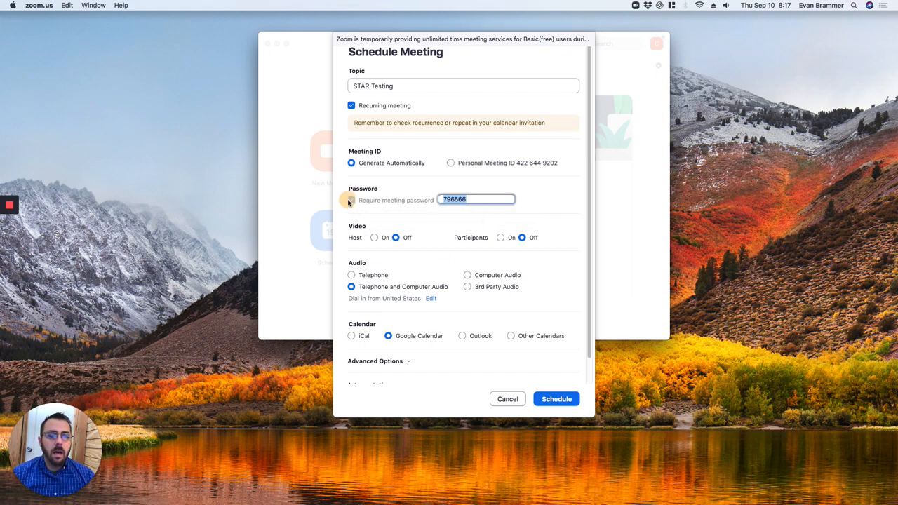
{"action": "left_click", "coordinate": [437, 83]}
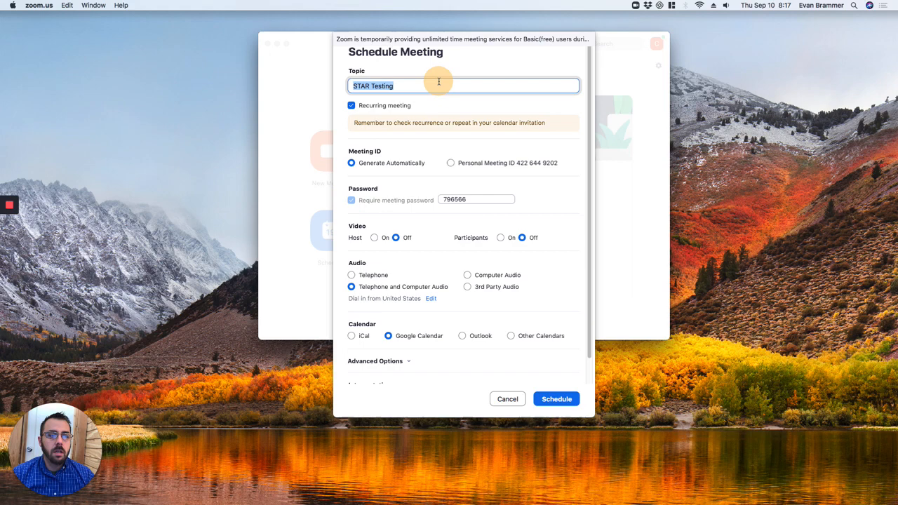
{"action": "left_click", "coordinate": [353, 204]}
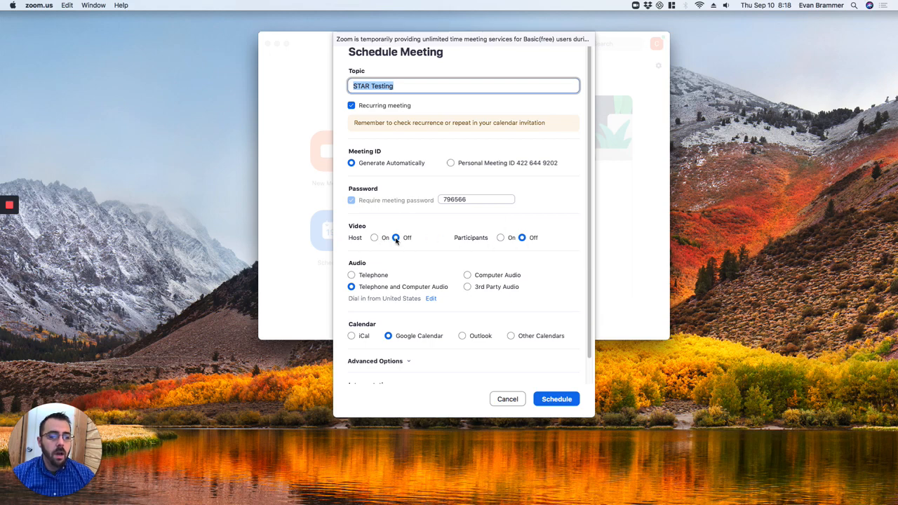
Turn on the host's video for the meeting and expand the advanced options
{"action": "left_click", "coordinate": [374, 237]}
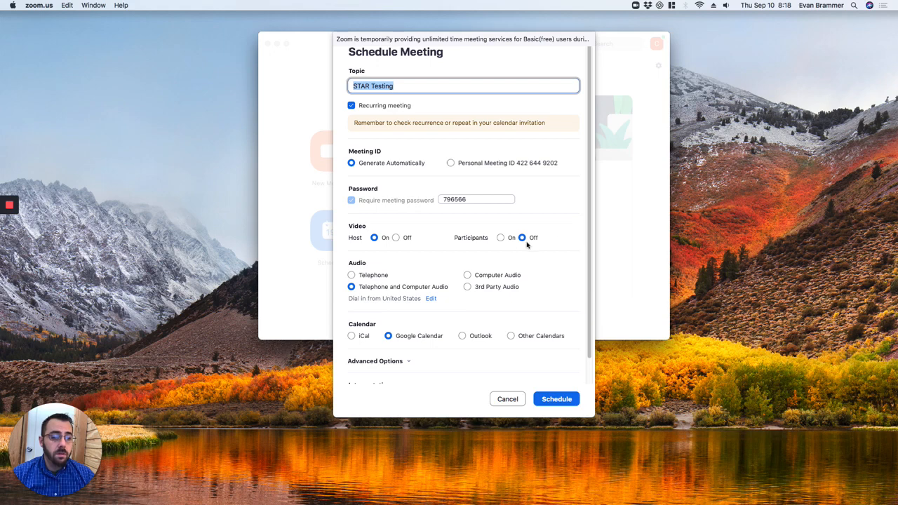
{"action": "scroll", "coordinate": [592, 202], "scroll_direction": "down", "scroll_amount": 2}
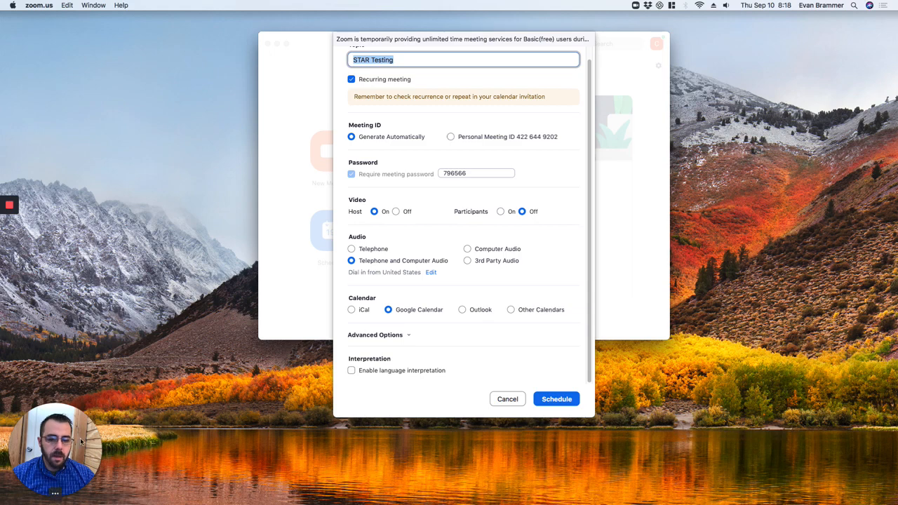
{"action": "left_click", "coordinate": [52, 493]}
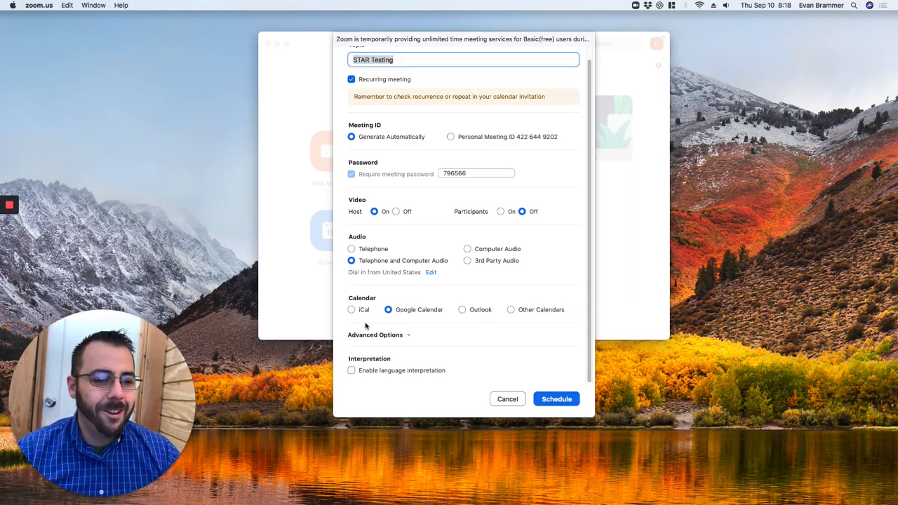
{"action": "left_click", "coordinate": [404, 335]}
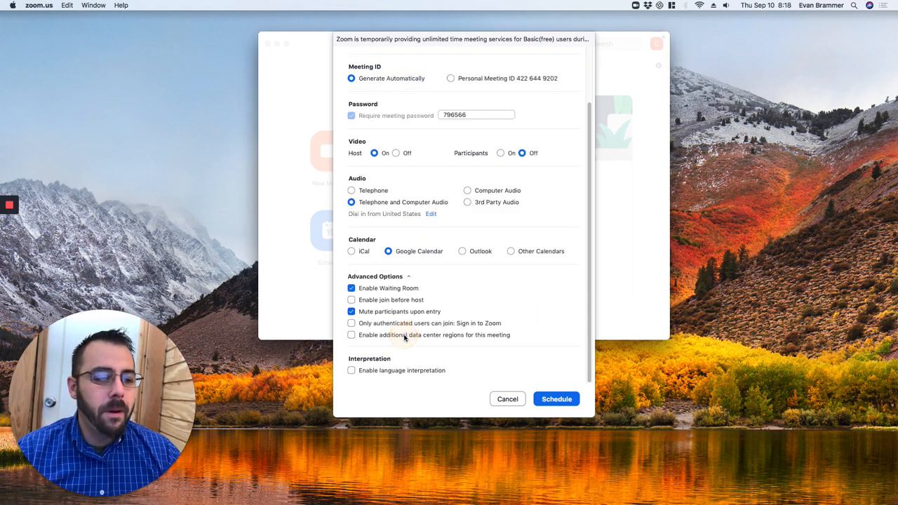
{"action": "left_click", "coordinate": [352, 289]}
{"action": "left_click", "coordinate": [353, 290]}
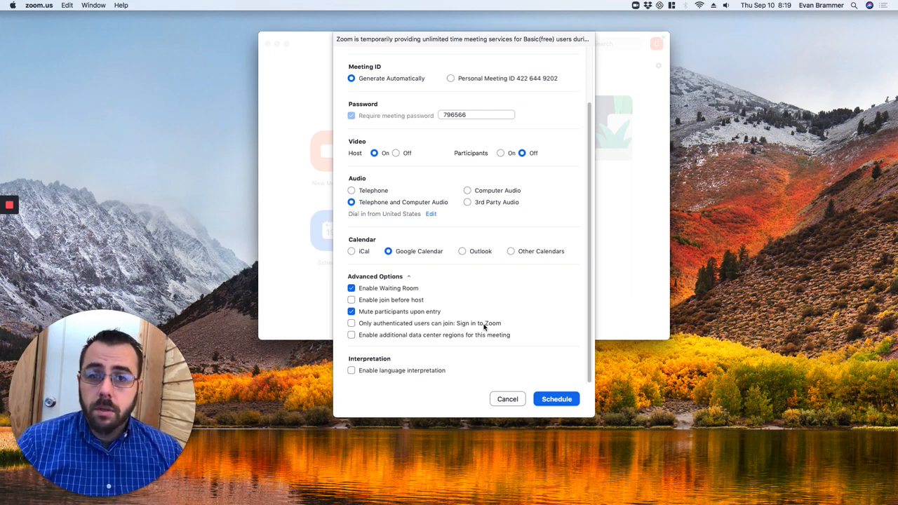
{"action": "left_click", "coordinate": [352, 323]}
{"action": "left_click", "coordinate": [351, 324]}
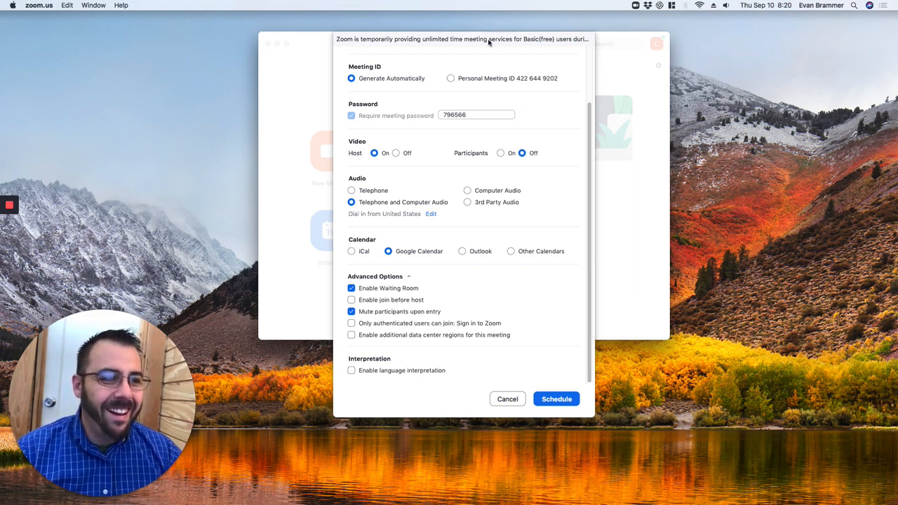
Schedule the meeting and allow Zoom to access Google Calendar through the Canvas Student account, closing the leftover Canvas tutorials page
{"action": "scroll", "coordinate": [591, 127], "scroll_direction": "up", "scroll_amount": 5}
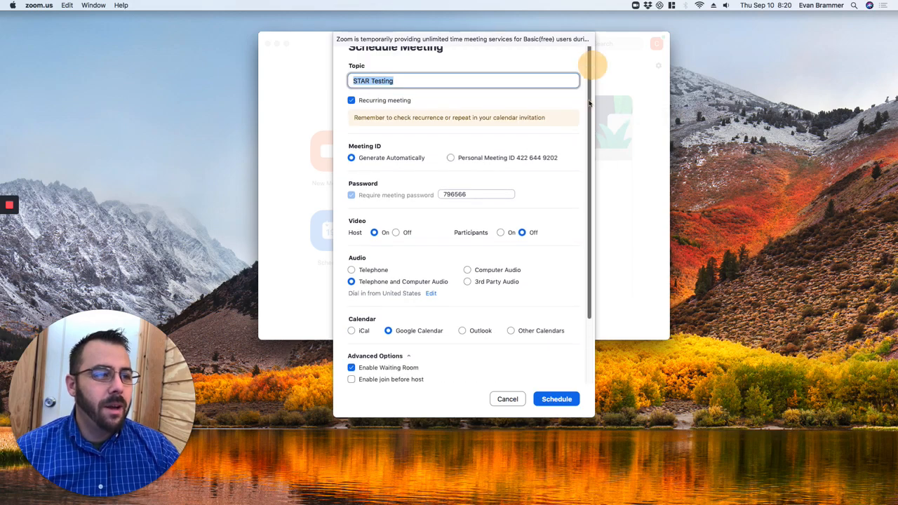
{"action": "left_click", "coordinate": [555, 399]}
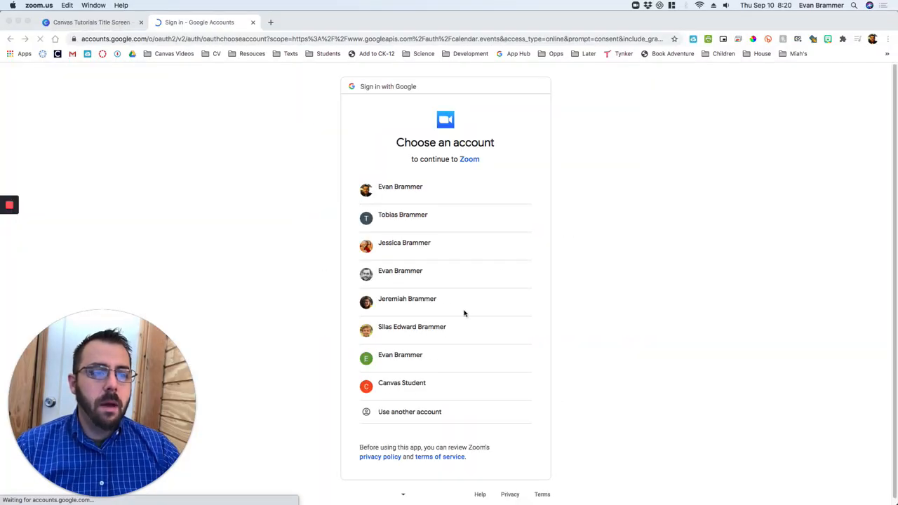
{"action": "left_click", "coordinate": [414, 384]}
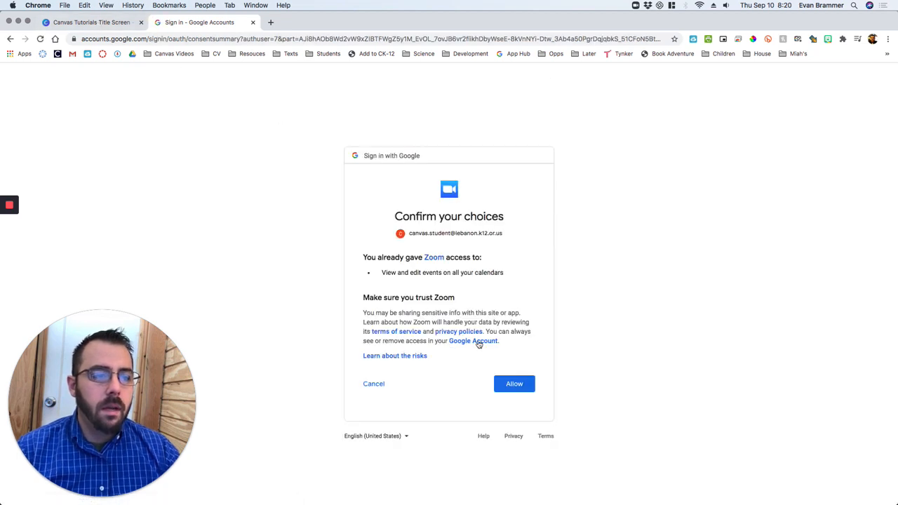
{"action": "left_click", "coordinate": [516, 384]}
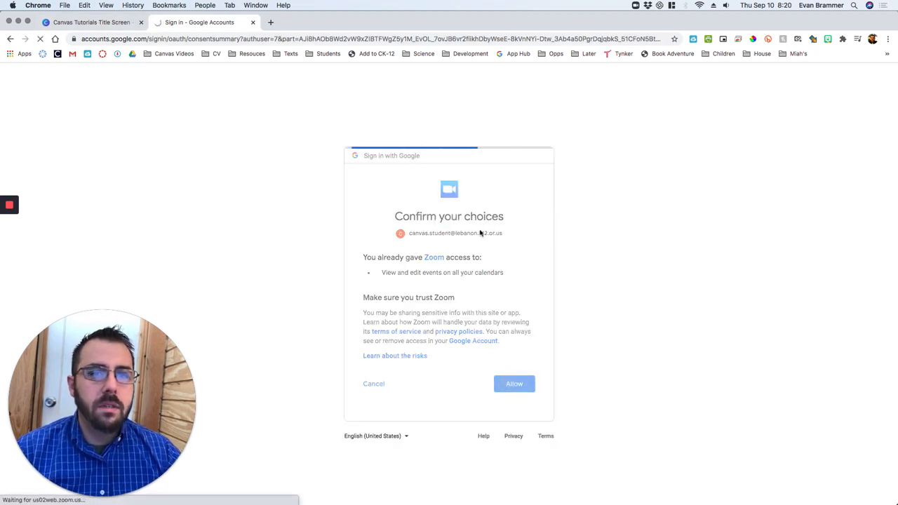
{"action": "left_click", "coordinate": [141, 23]}
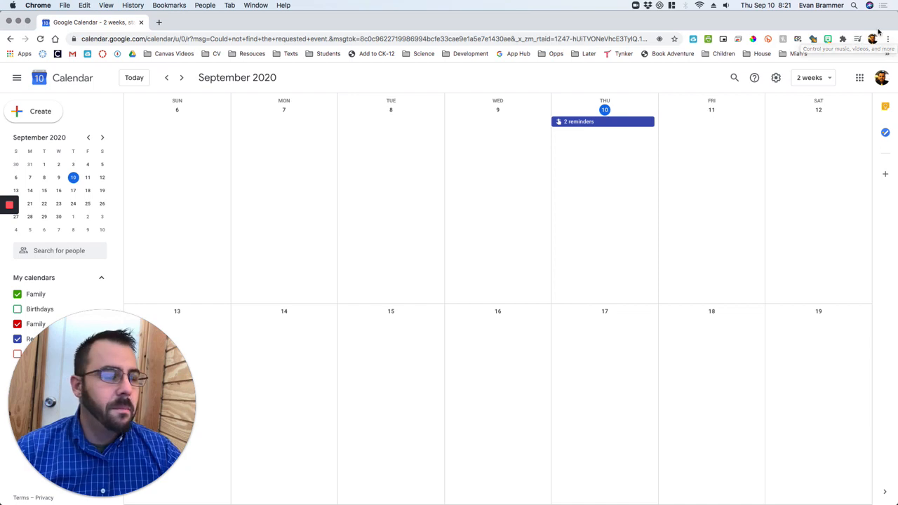
Switch Chrome to the Canvas (Fake User) profile, close the other profile's calendar window and reposition the new one
{"action": "left_click", "coordinate": [872, 40]}
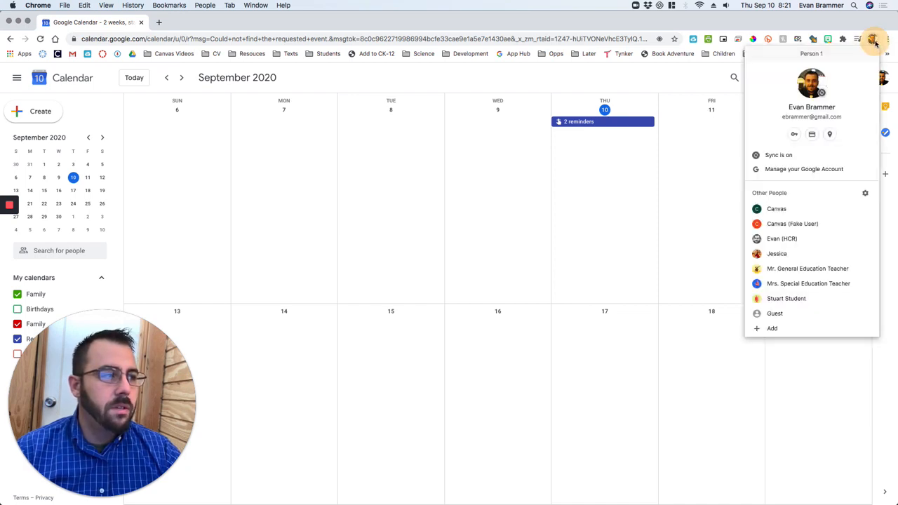
{"action": "left_click", "coordinate": [792, 224]}
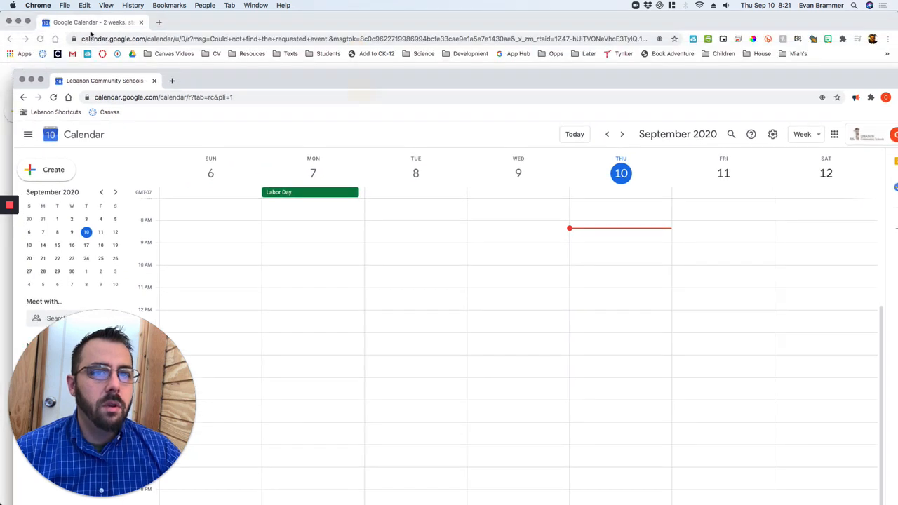
{"action": "left_click", "coordinate": [9, 21]}
{"action": "left_click_drag", "start_coordinate": [256, 88], "coordinate": [220, 26]}
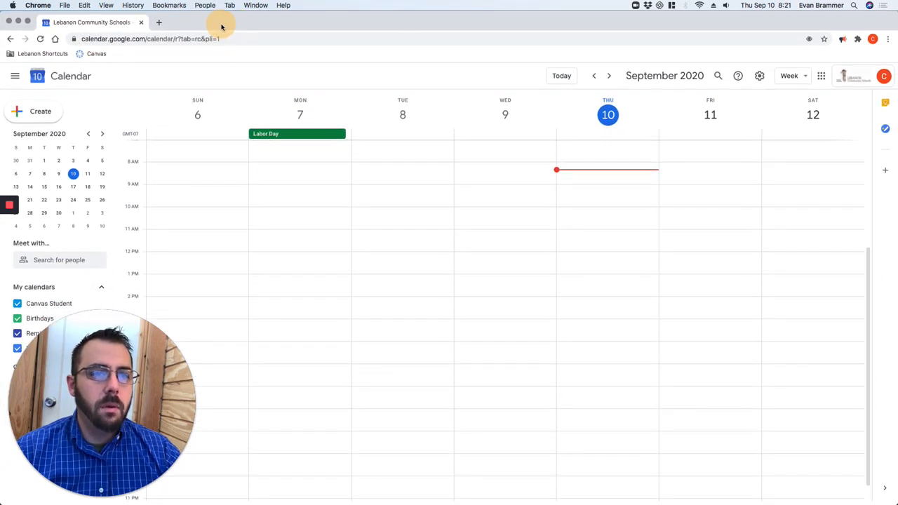
Switch to Zoom, open the recurring STAR Testing meeting for editing, save it to Google Calendar and dismiss the notification request
{"action": "key", "text": "super+Tab"}
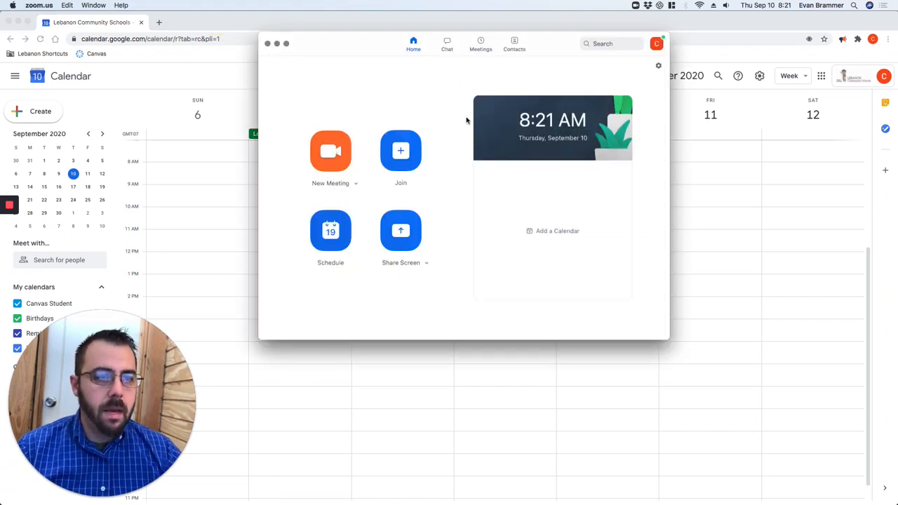
{"action": "left_click", "coordinate": [479, 46]}
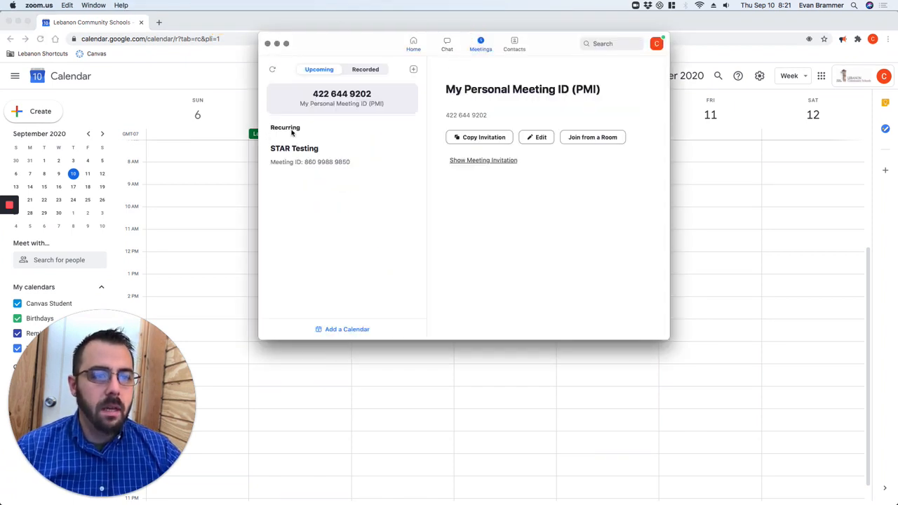
{"action": "left_click", "coordinate": [304, 155]}
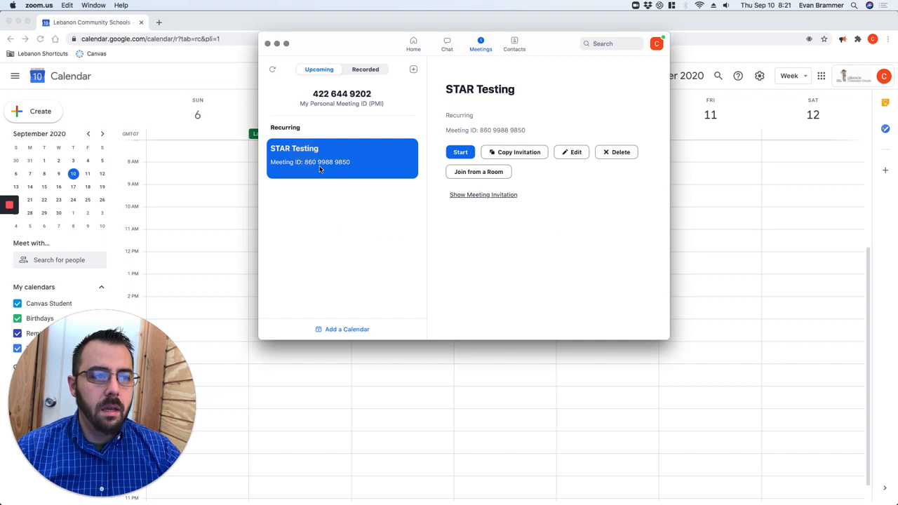
{"action": "left_click", "coordinate": [576, 155]}
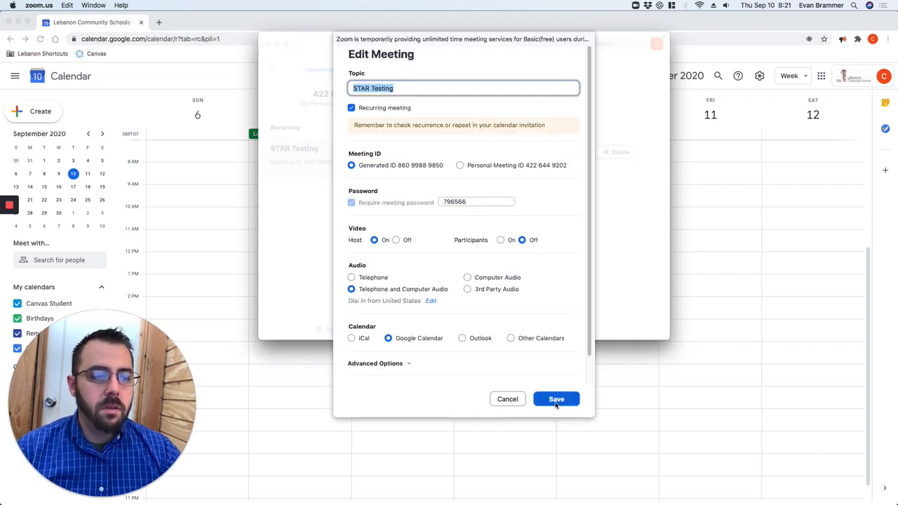
{"action": "left_click", "coordinate": [556, 399]}
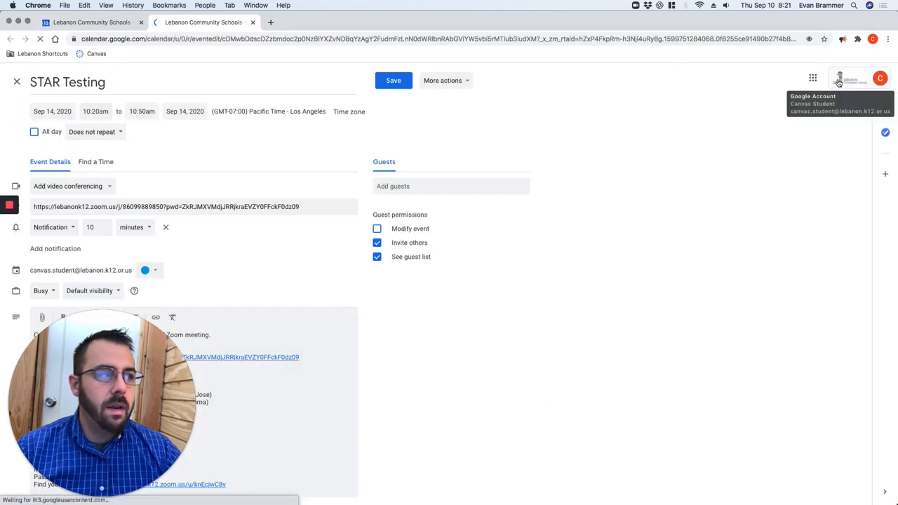
{"action": "left_click_drag", "start_coordinate": [117, 361], "coordinate": [531, 341]}
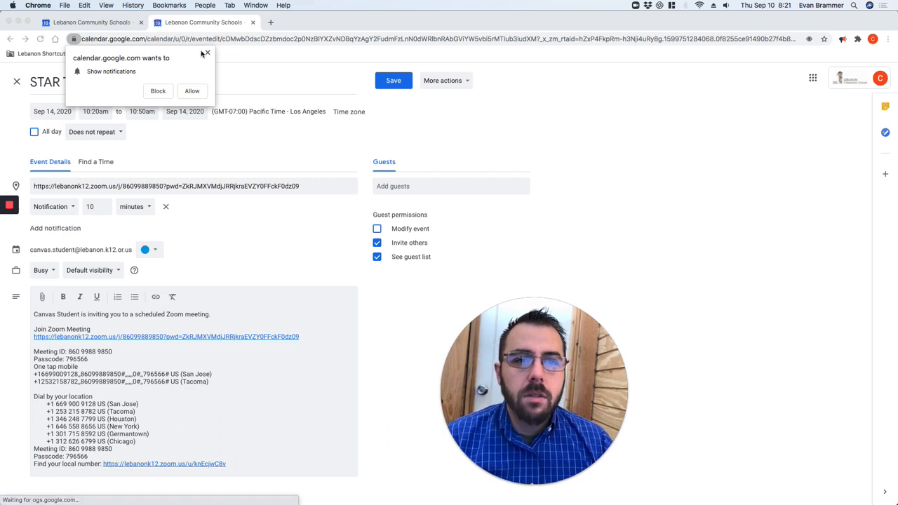
{"action": "left_click", "coordinate": [207, 53]}
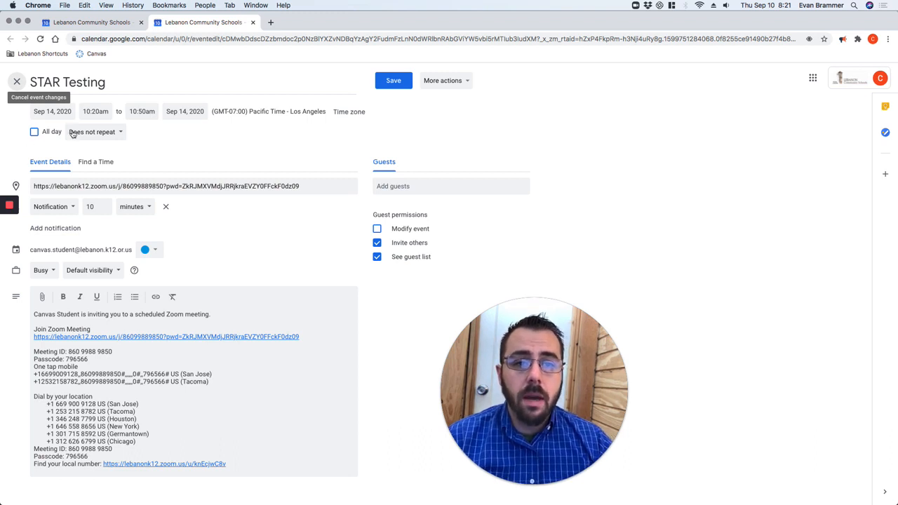
Give the STAR Testing event a custom weekly recurrence on Monday through Friday
{"action": "left_click", "coordinate": [112, 133]}
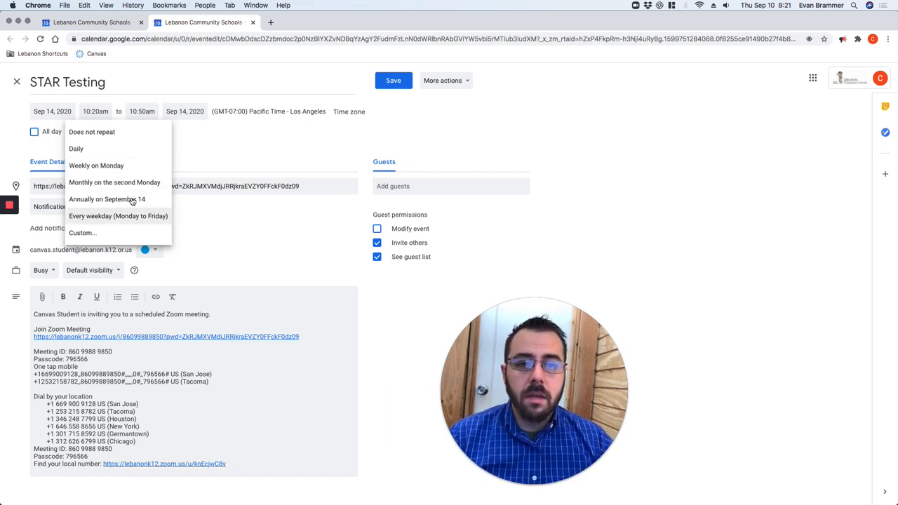
{"action": "left_click", "coordinate": [89, 233]}
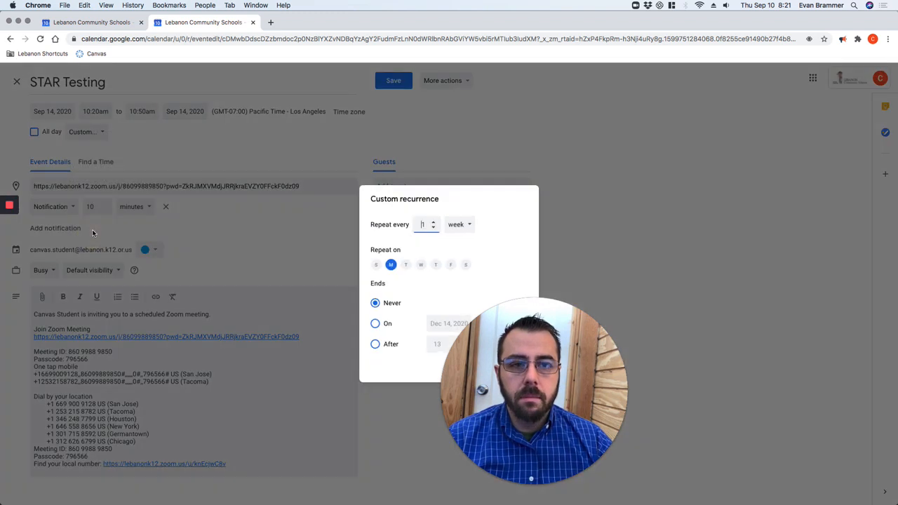
{"action": "left_click_drag", "start_coordinate": [572, 394], "coordinate": [694, 255]}
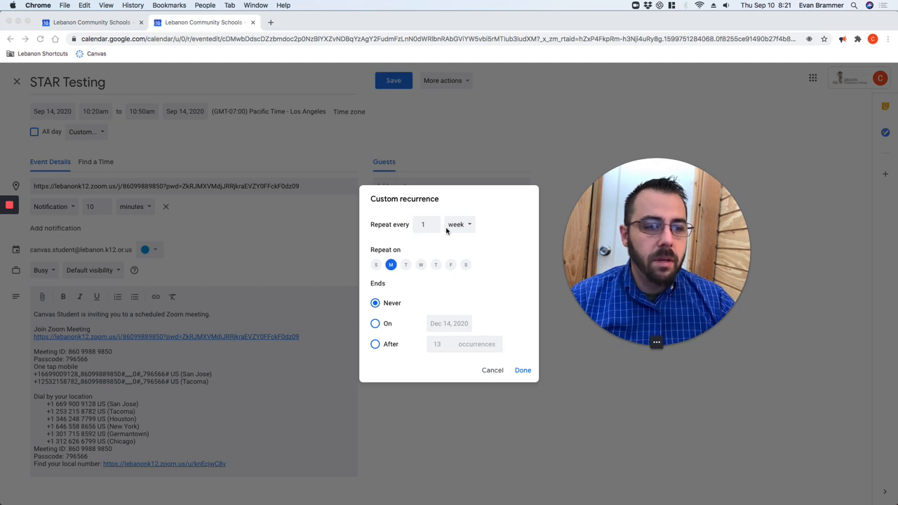
{"action": "left_click", "coordinate": [412, 268]}
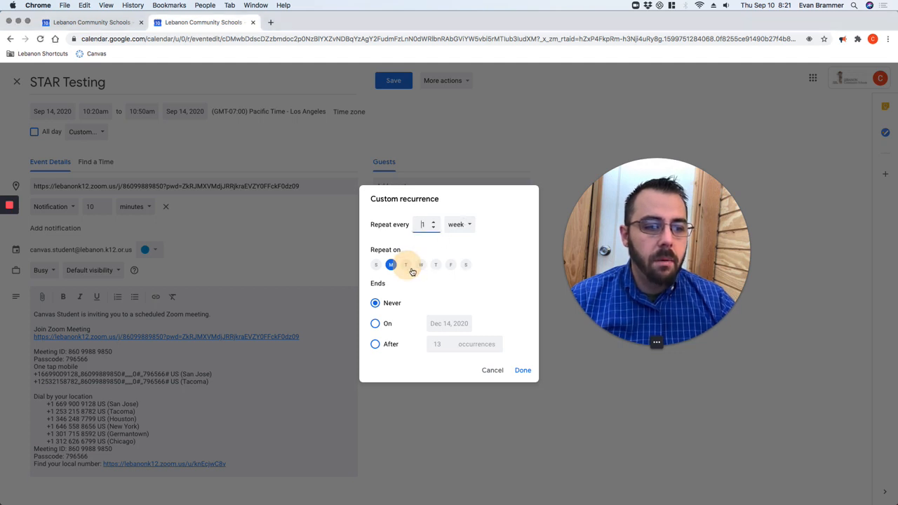
{"action": "left_click", "coordinate": [406, 266]}
{"action": "left_click", "coordinate": [421, 266]}
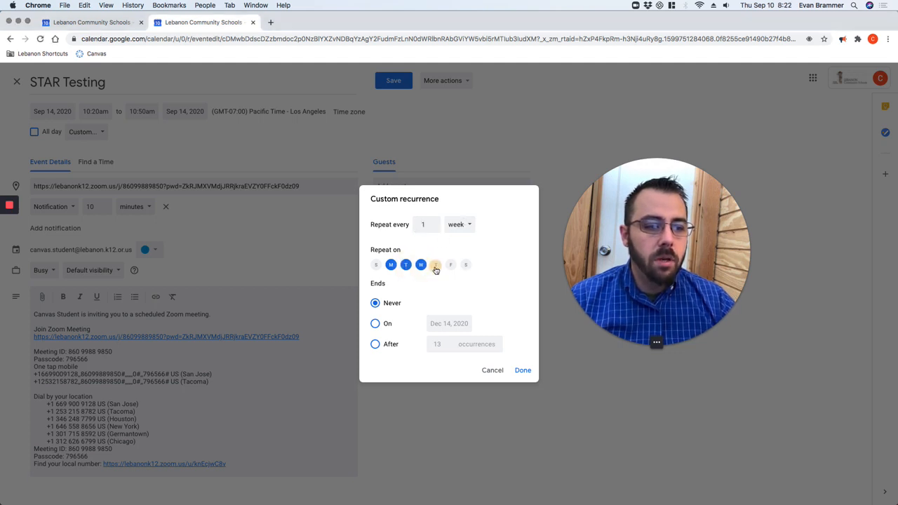
{"action": "left_click", "coordinate": [435, 266]}
{"action": "left_click", "coordinate": [451, 264]}
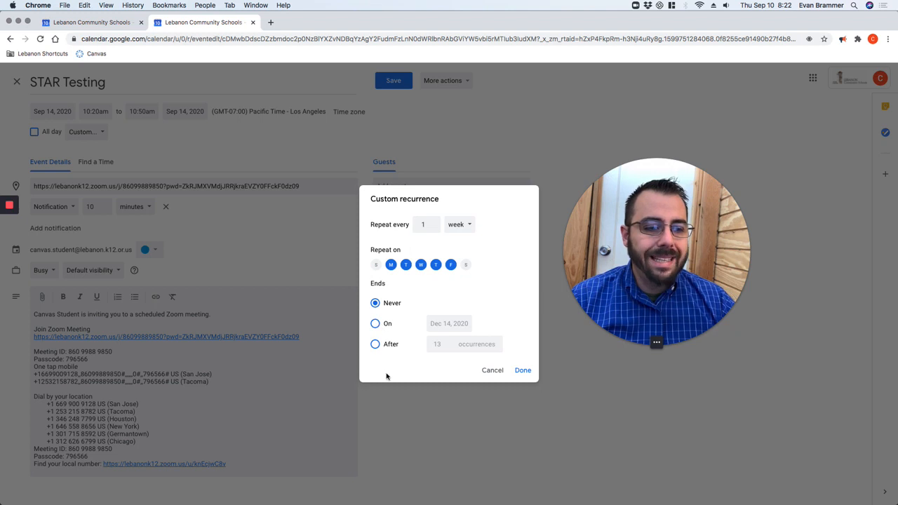
End the custom recurrence on Sep 30, 2020 and apply it to the event
{"action": "left_click", "coordinate": [376, 323]}
{"action": "left_click", "coordinate": [458, 324]}
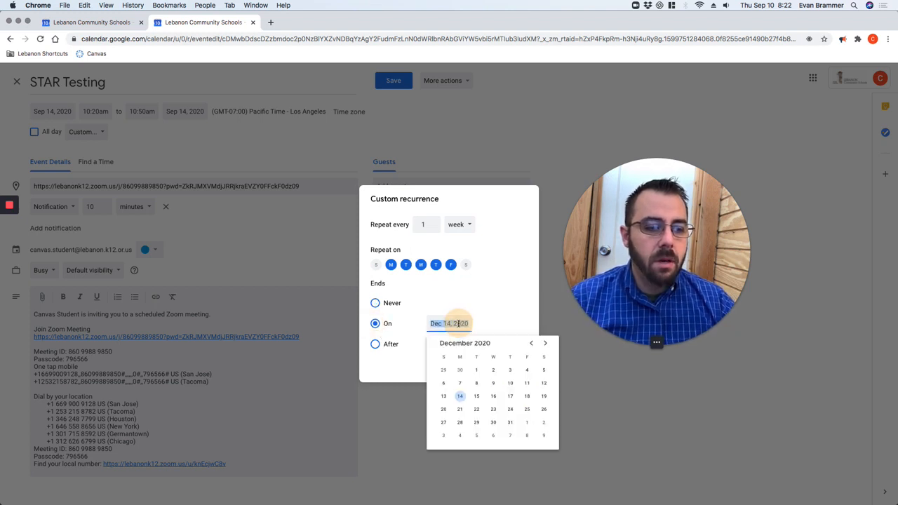
{"action": "left_click", "coordinate": [530, 343]}
{"action": "left_click", "coordinate": [531, 343]}
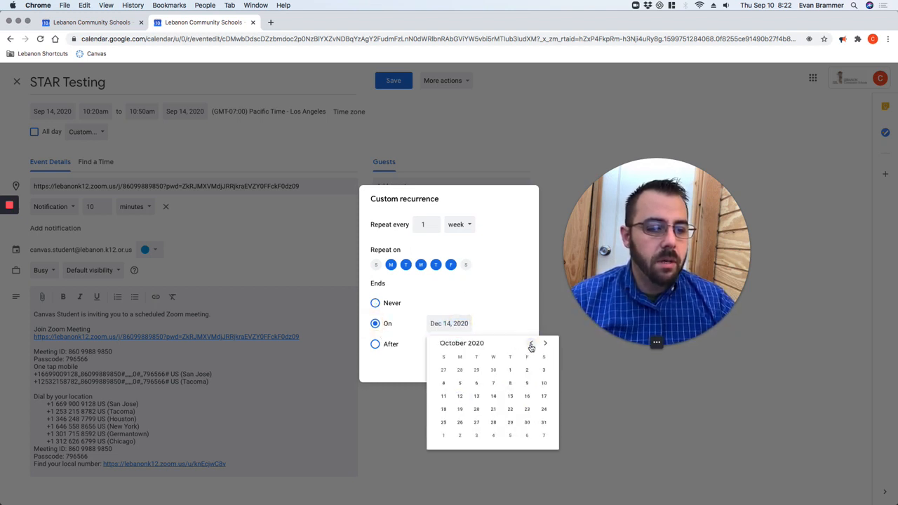
{"action": "left_click", "coordinate": [531, 343]}
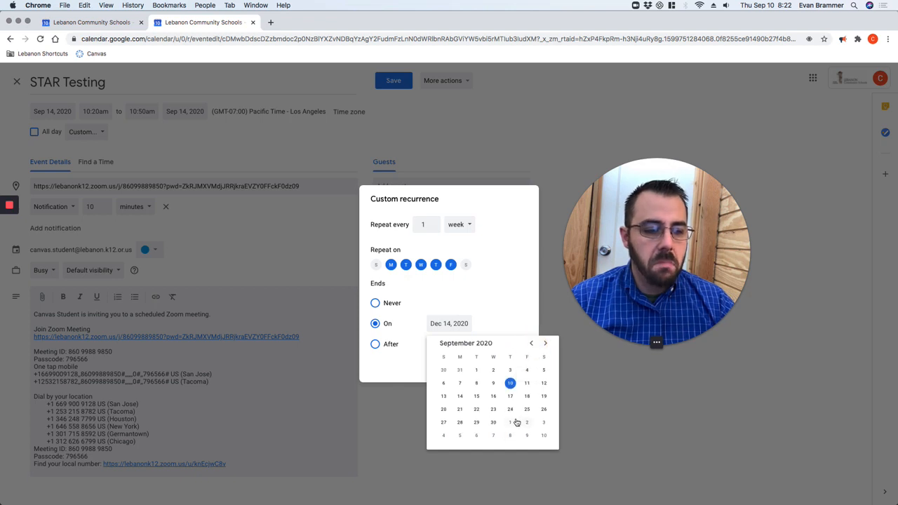
{"action": "left_click", "coordinate": [492, 423]}
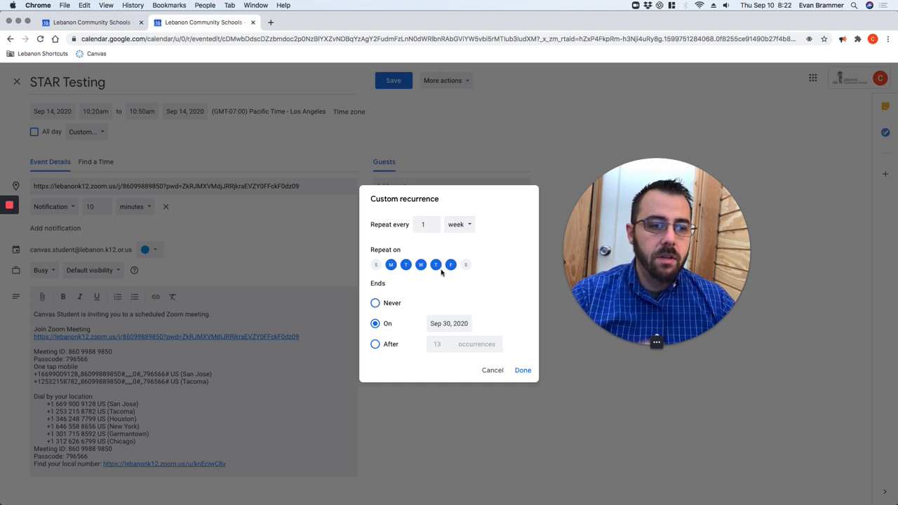
{"action": "left_click", "coordinate": [523, 371]}
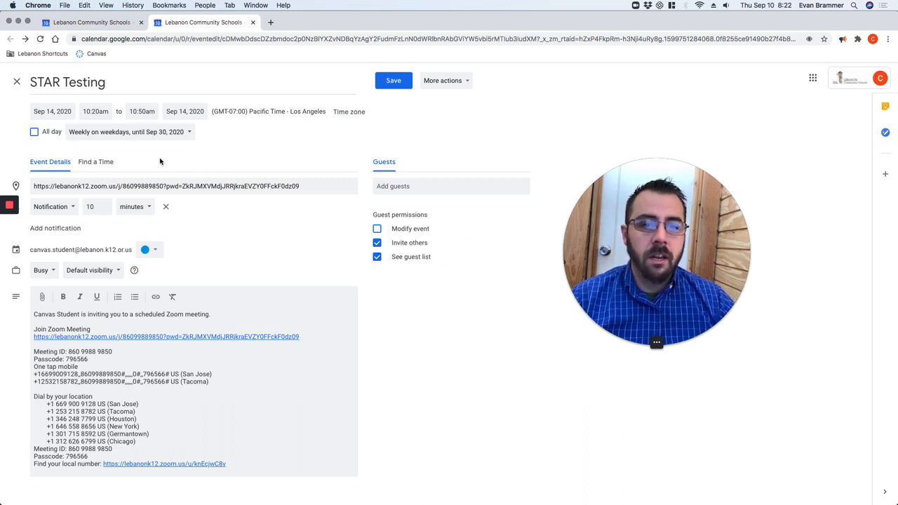
Highlight the Zoom link in the event's location and add the Canvas Lebanon account as a guest
{"action": "left_click", "coordinate": [35, 185]}
{"action": "left_click_drag", "start_coordinate": [303, 186], "coordinate": [21, 186]}
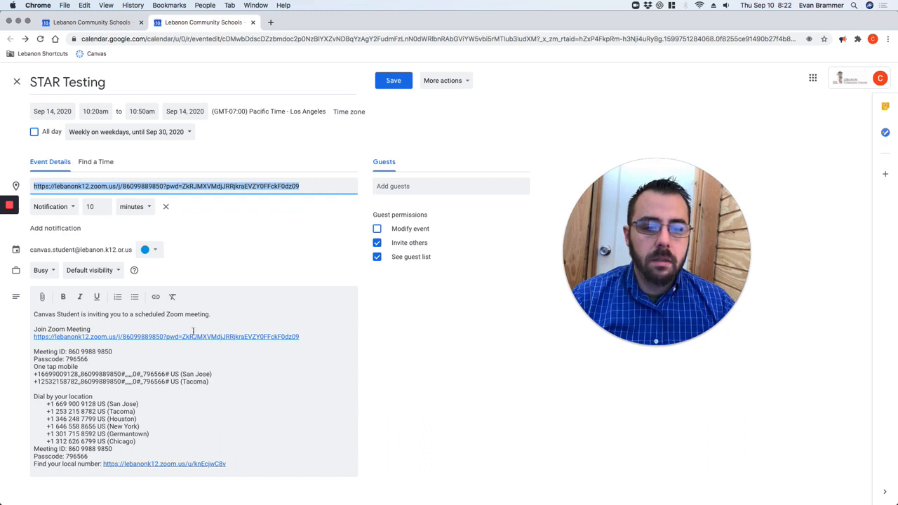
{"action": "left_click", "coordinate": [451, 186]}
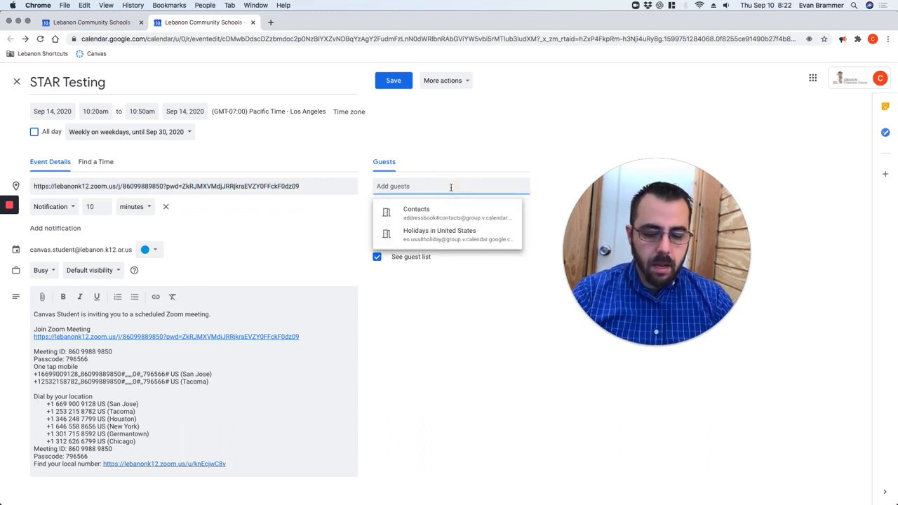
{"action": "type", "text": "canva"}
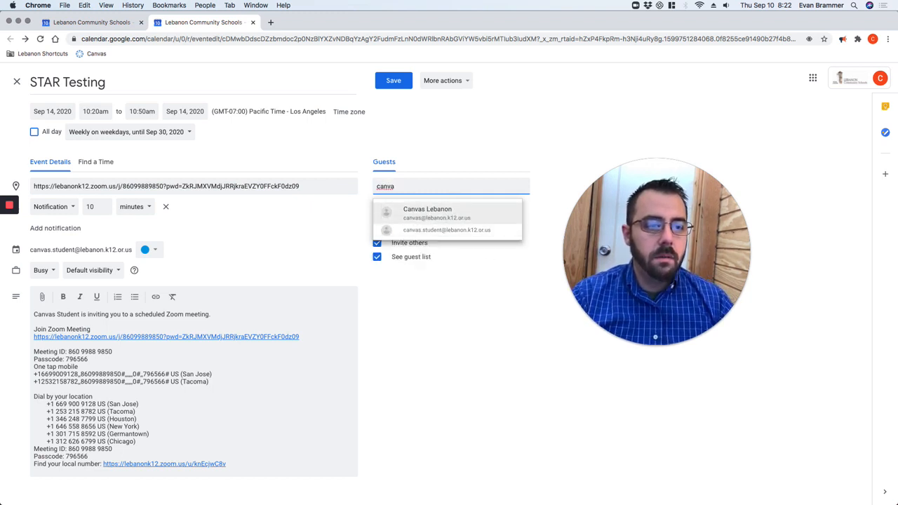
{"action": "left_click", "coordinate": [456, 209]}
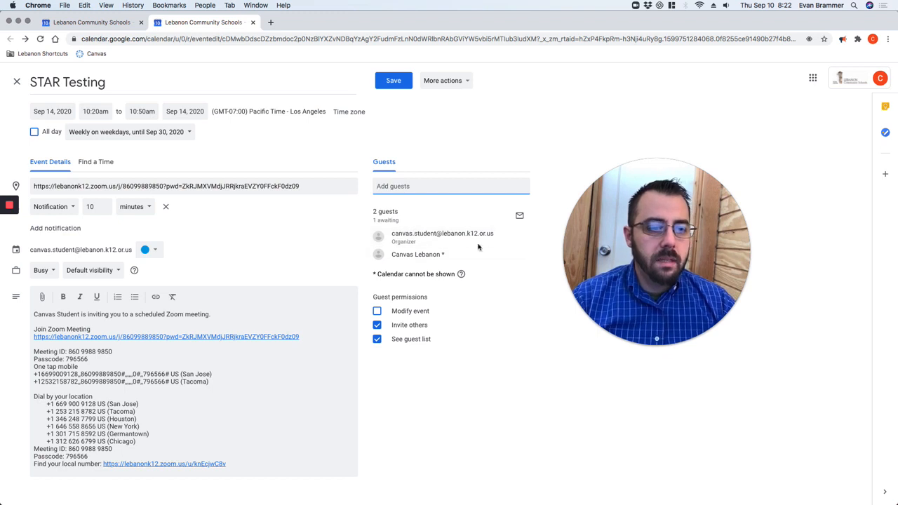
Add the line "Here's your STAR Testing link" above the Zoom invitation in the event description
{"action": "left_click", "coordinate": [32, 313]}
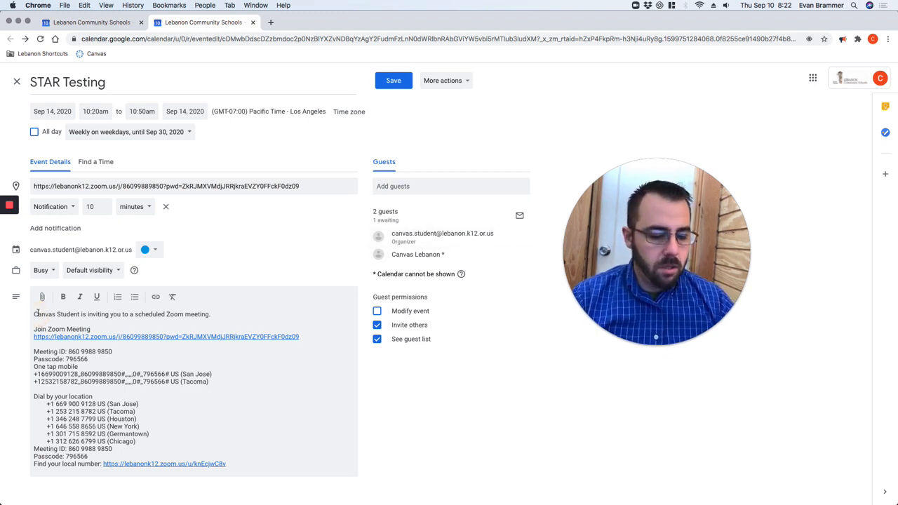
{"action": "key", "text": "Return"}
{"action": "key", "text": "Return"}
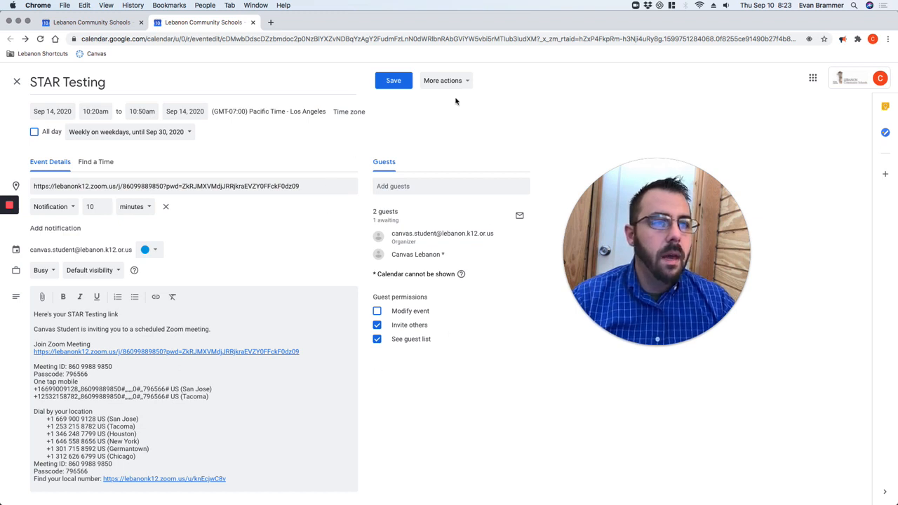
Save the event without sending invitation emails to guests and show the week of September 13–19 in the calendar
{"action": "left_click", "coordinate": [387, 82]}
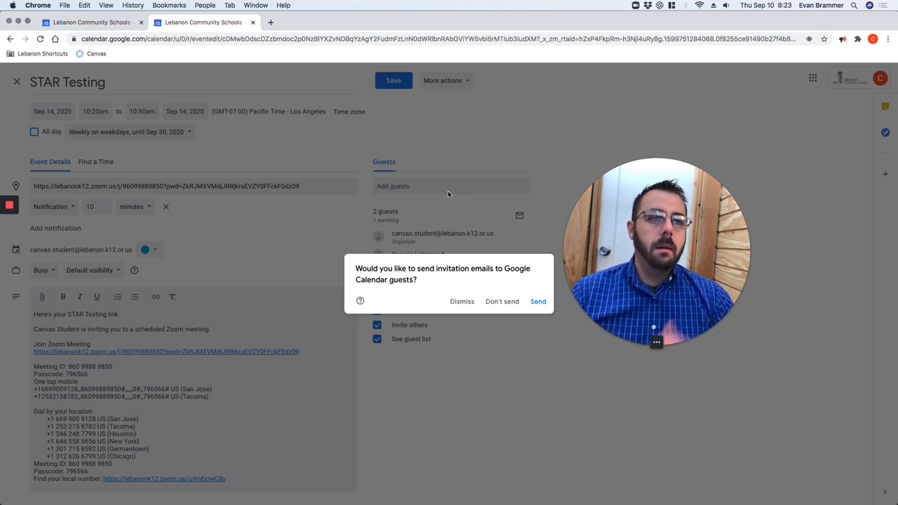
{"action": "left_click", "coordinate": [502, 302]}
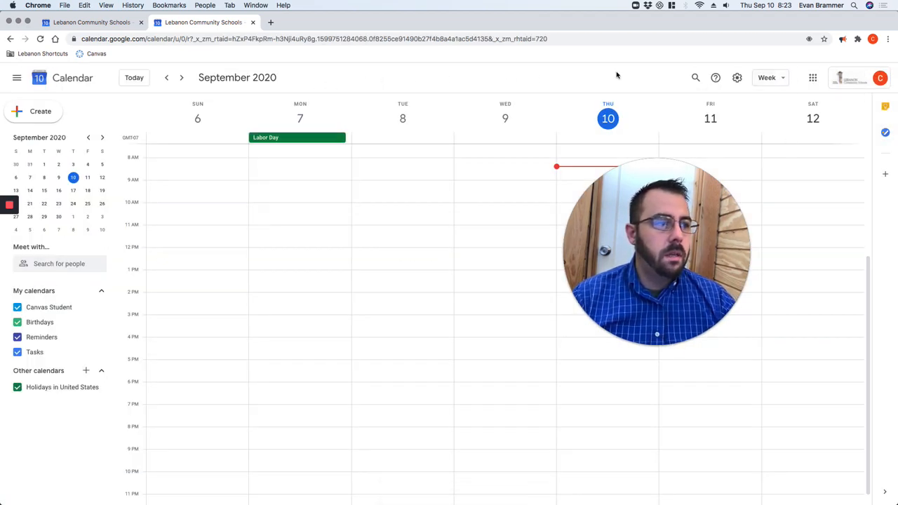
{"action": "left_click", "coordinate": [180, 78]}
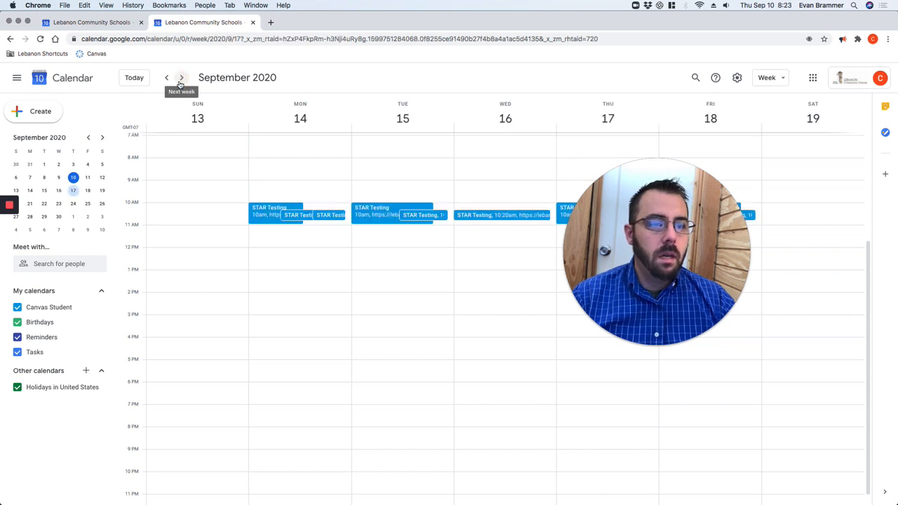
Open the 10am STAR Testing event on Monday, September 14 for editing and set its start time to 11:00am
{"action": "left_click", "coordinate": [770, 328]}
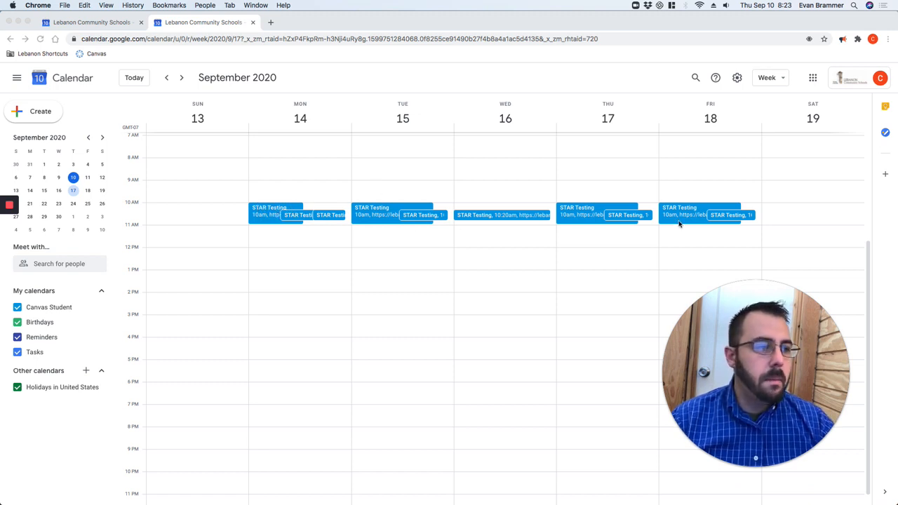
{"action": "double_click", "coordinate": [259, 216]}
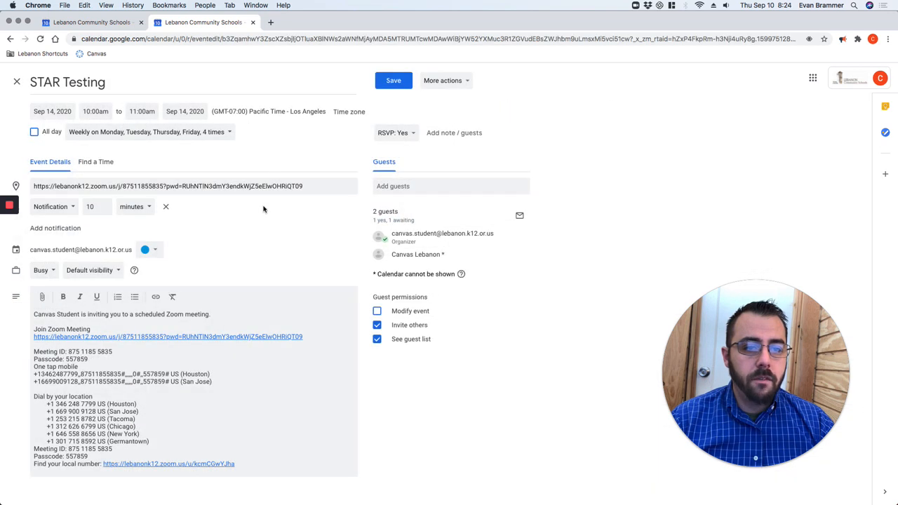
{"action": "left_click", "coordinate": [95, 112]}
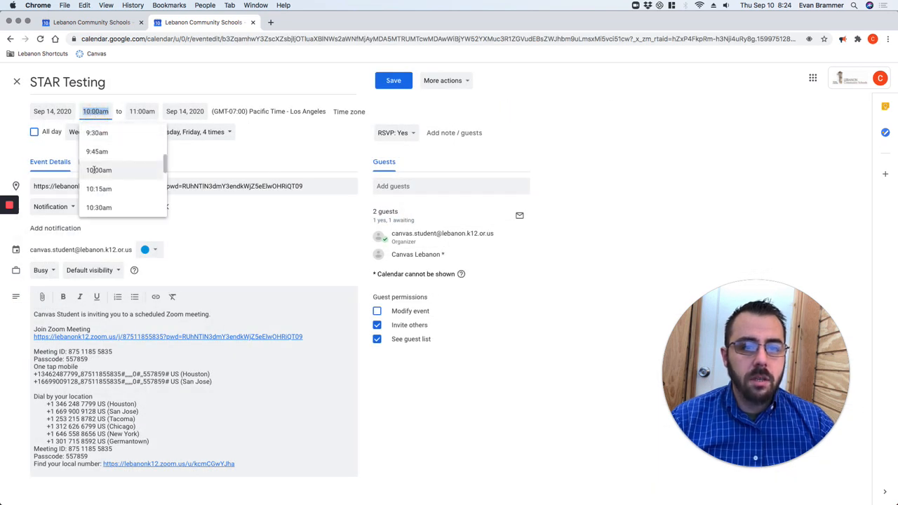
{"action": "scroll", "coordinate": [109, 200], "scroll_direction": "down", "scroll_amount": 3}
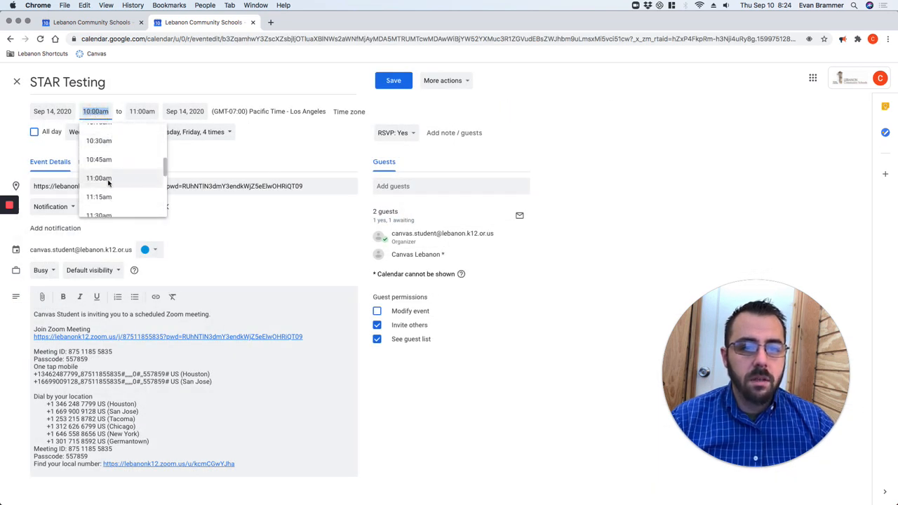
{"action": "left_click", "coordinate": [108, 178]}
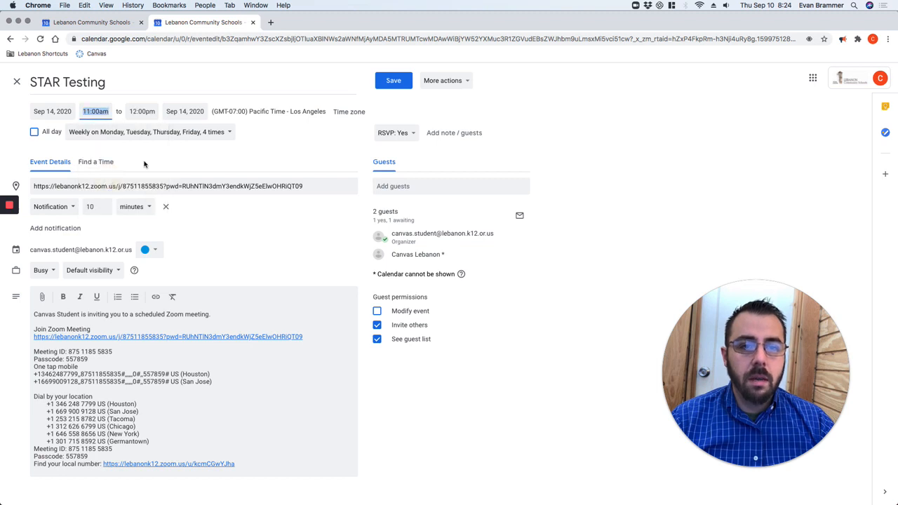
{"action": "left_click", "coordinate": [87, 111]}
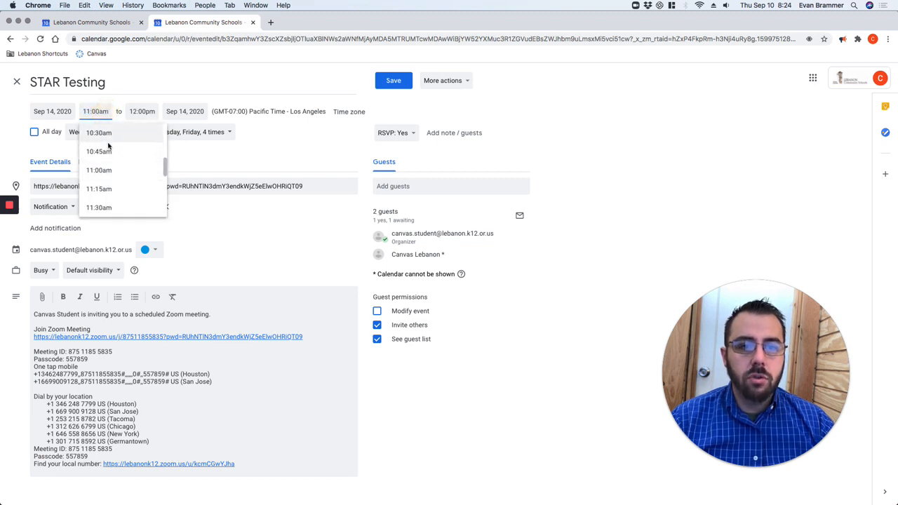
{"action": "left_click", "coordinate": [235, 84]}
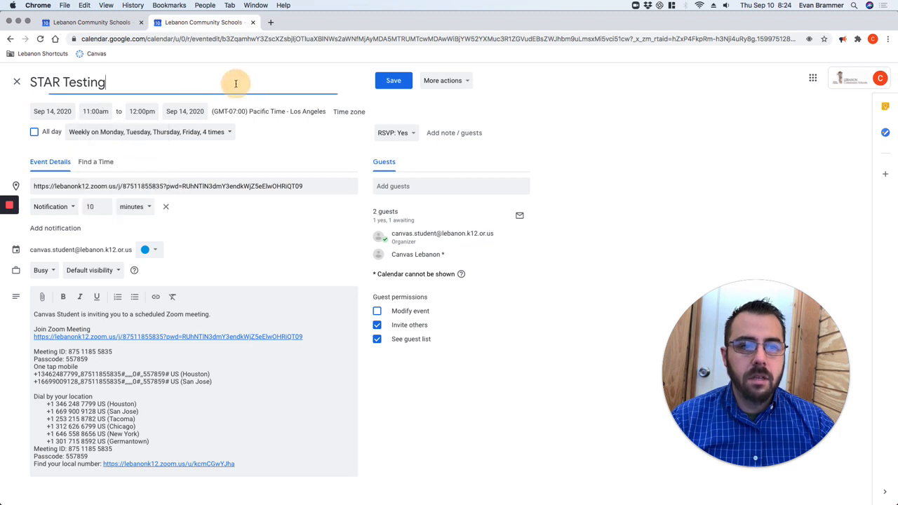
Save the time change for all events in the recurring series without sending update emails to guests
{"action": "left_click", "coordinate": [390, 81]}
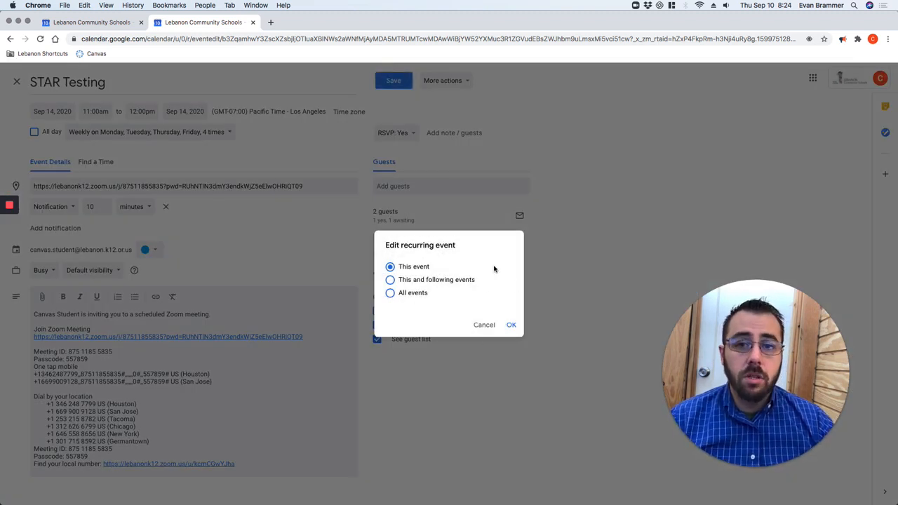
{"action": "left_click", "coordinate": [390, 280]}
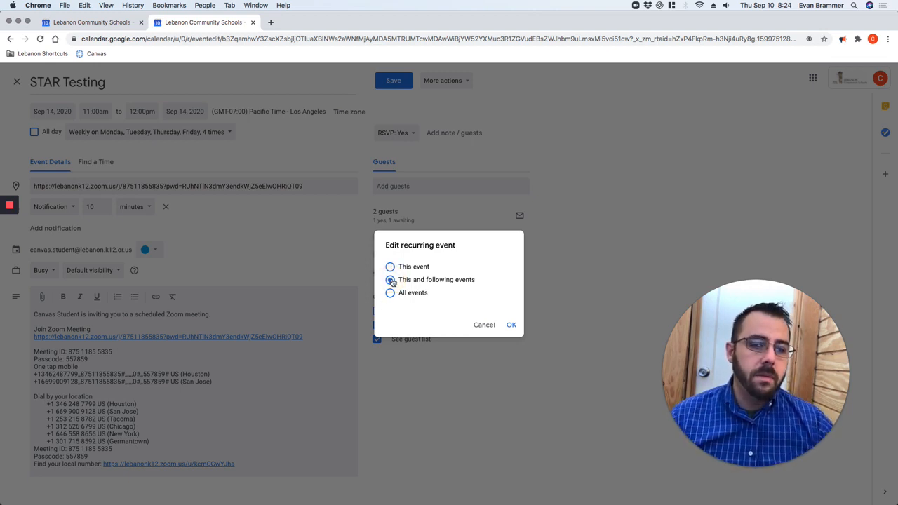
{"action": "left_click", "coordinate": [391, 294]}
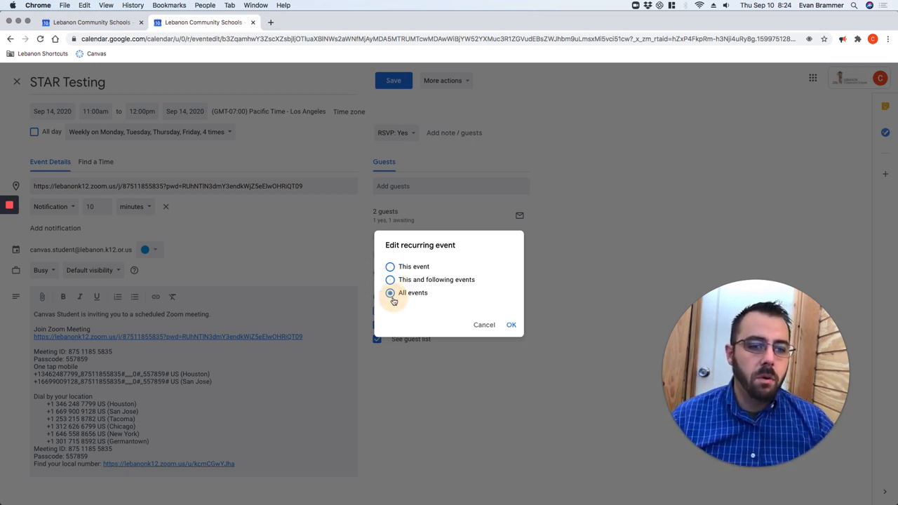
{"action": "left_click", "coordinate": [511, 325]}
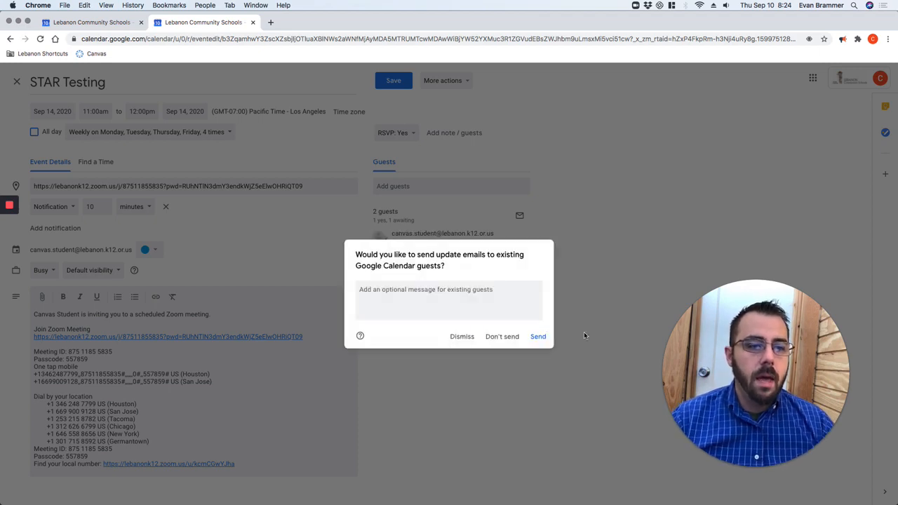
{"action": "left_click", "coordinate": [490, 337]}
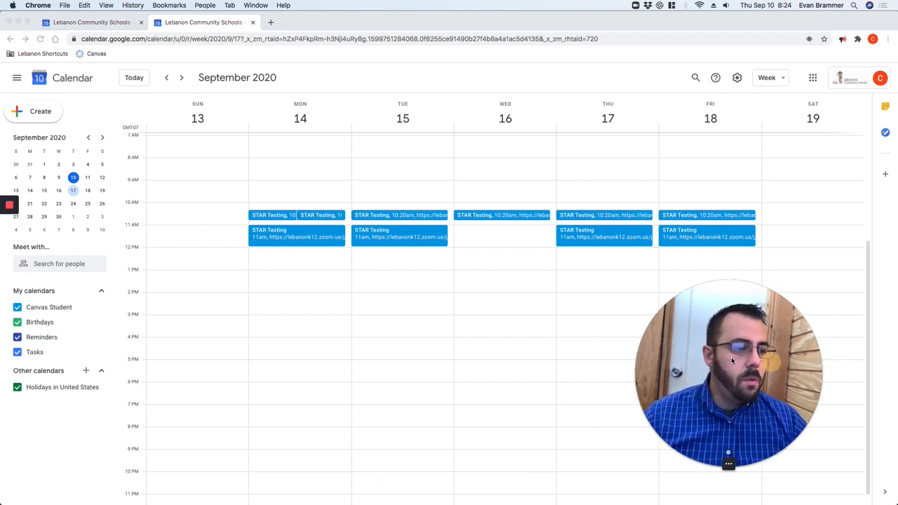
View the details of the 11am STAR Testing event on Monday, September 14
{"action": "left_click_drag", "start_coordinate": [731, 357], "coordinate": [113, 380]}
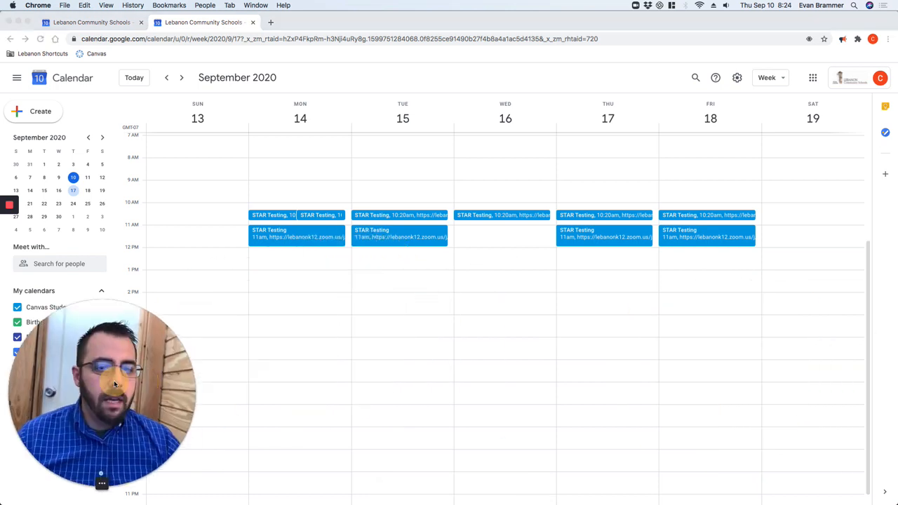
{"action": "left_click", "coordinate": [319, 235]}
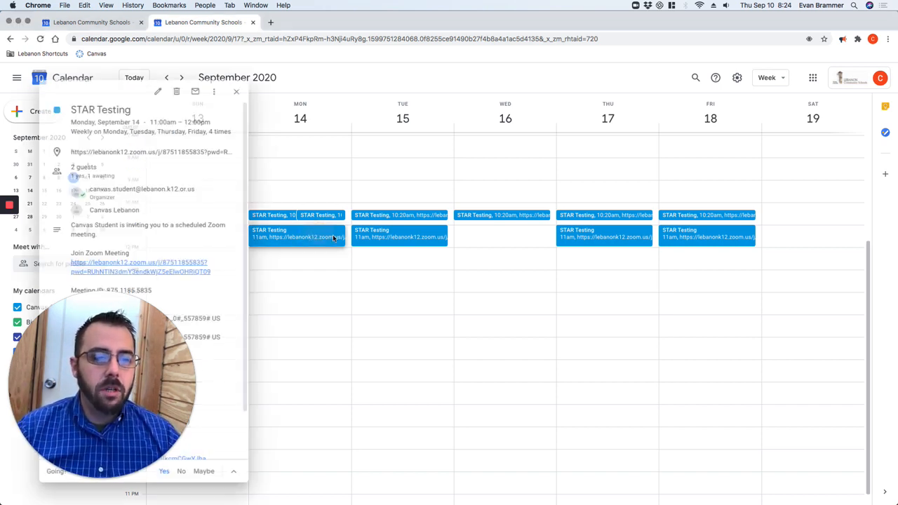
{"action": "left_click_drag", "start_coordinate": [104, 354], "coordinate": [421, 359]}
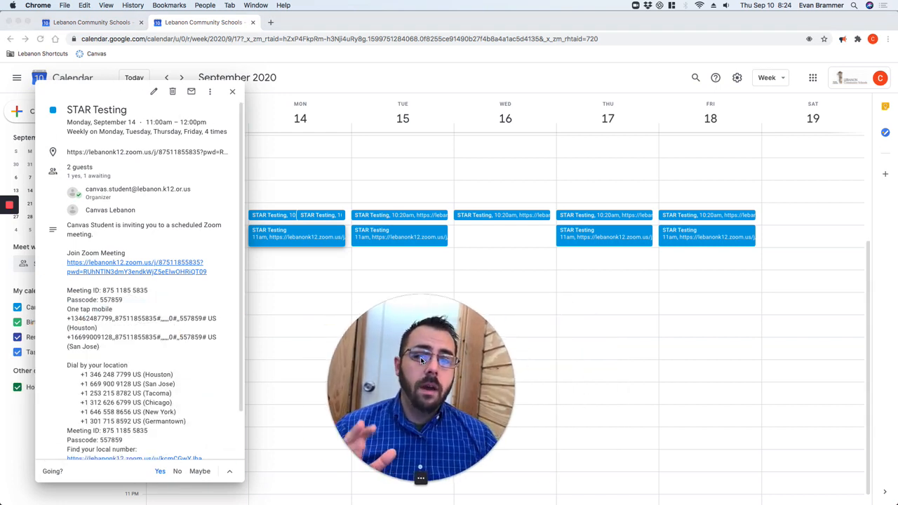